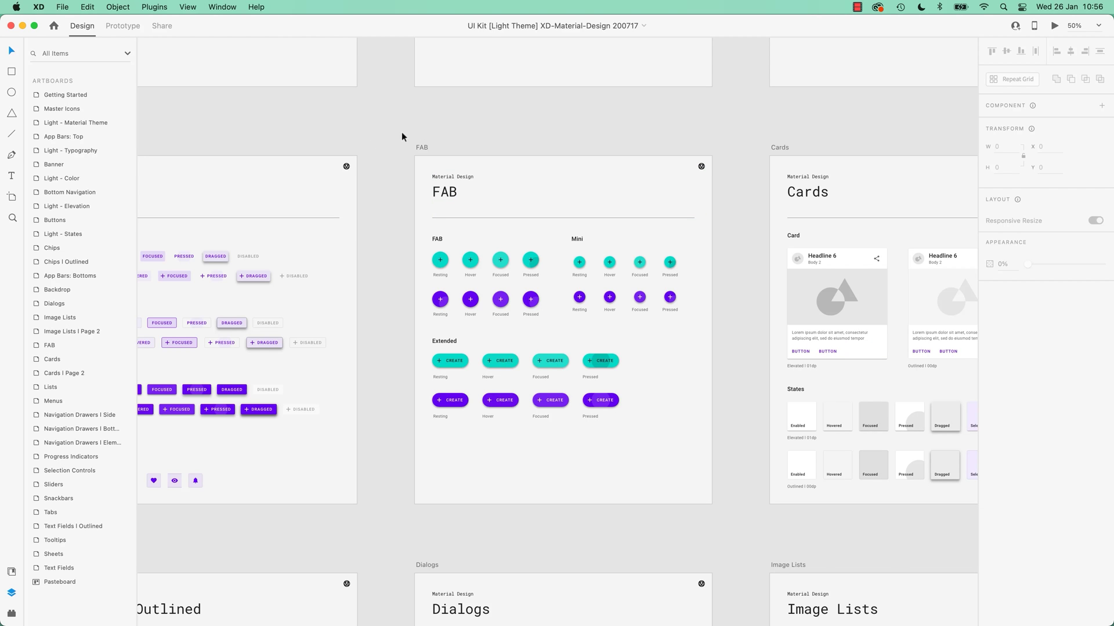
# Pan the Material Design UI kit canvas across the App Bars, Buttons and FAB artboards
pyautogui.moveTo(405, 144); pyautogui.dragTo(469, 131)
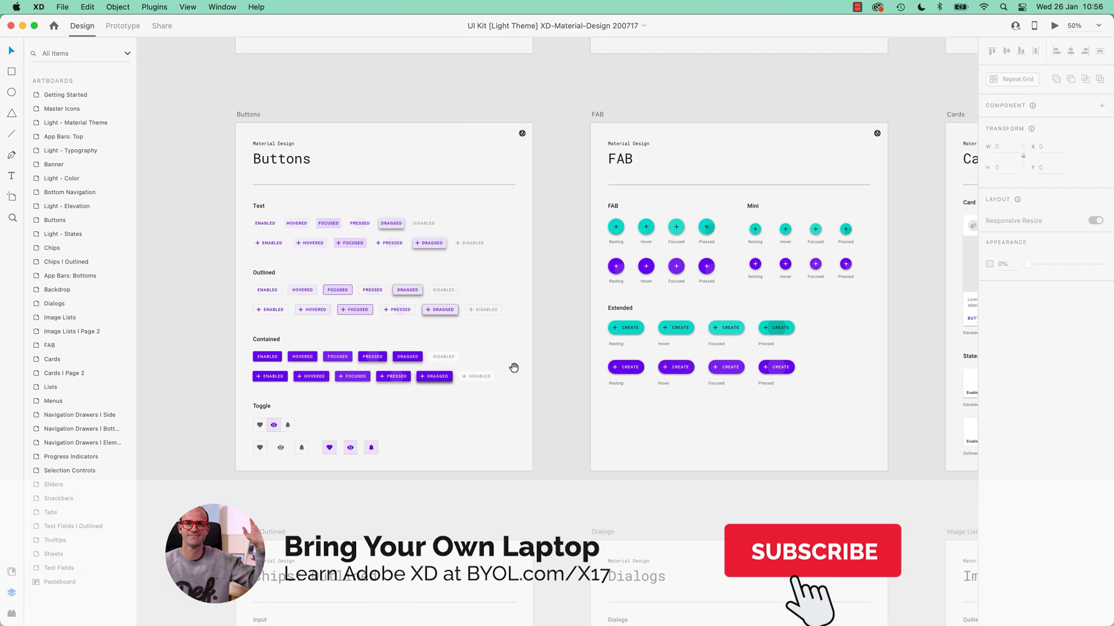
pyautogui.moveTo(507, 384); pyautogui.dragTo(495, 350)
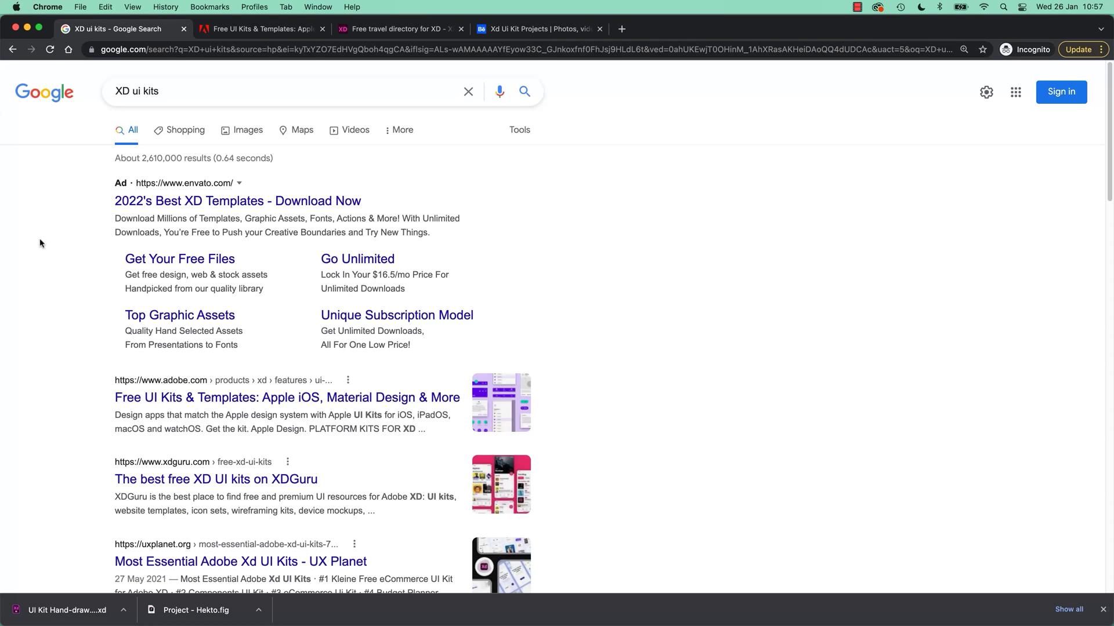
# Select the 'XD ui kits' query, then just the word 'kits', in Google's search box
pyautogui.tripleClick(138, 91)
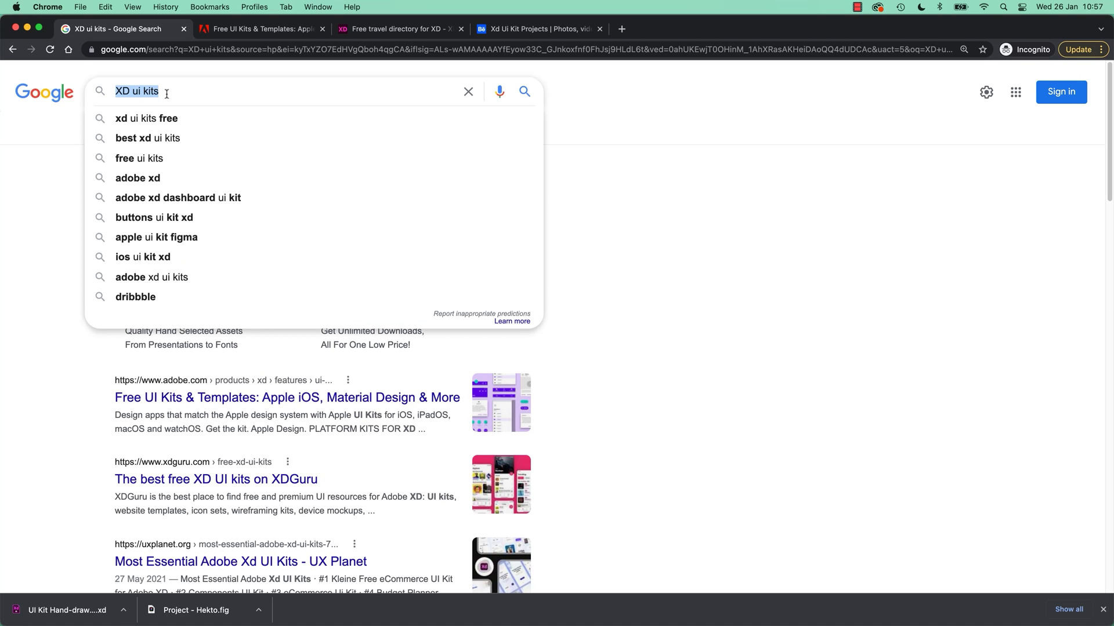
pyautogui.doubleClick(158, 93)
# Switch to the Material Design UI kit and pan over Chips, Dialogs, FAB and Cards
pyautogui.press('super+Tab')
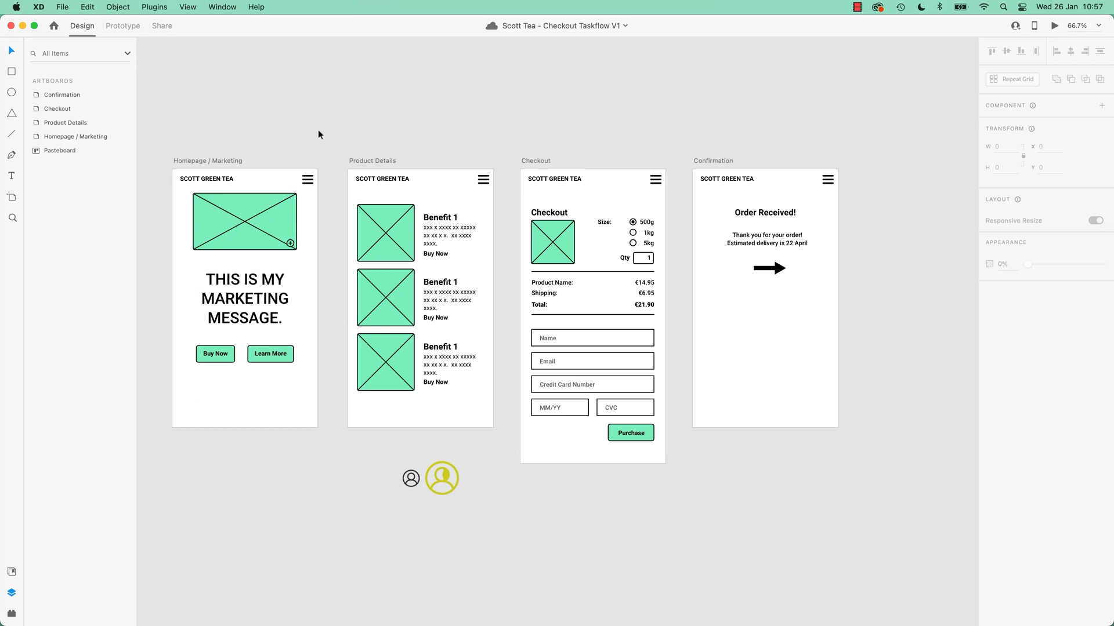
pyautogui.press('super+grave')
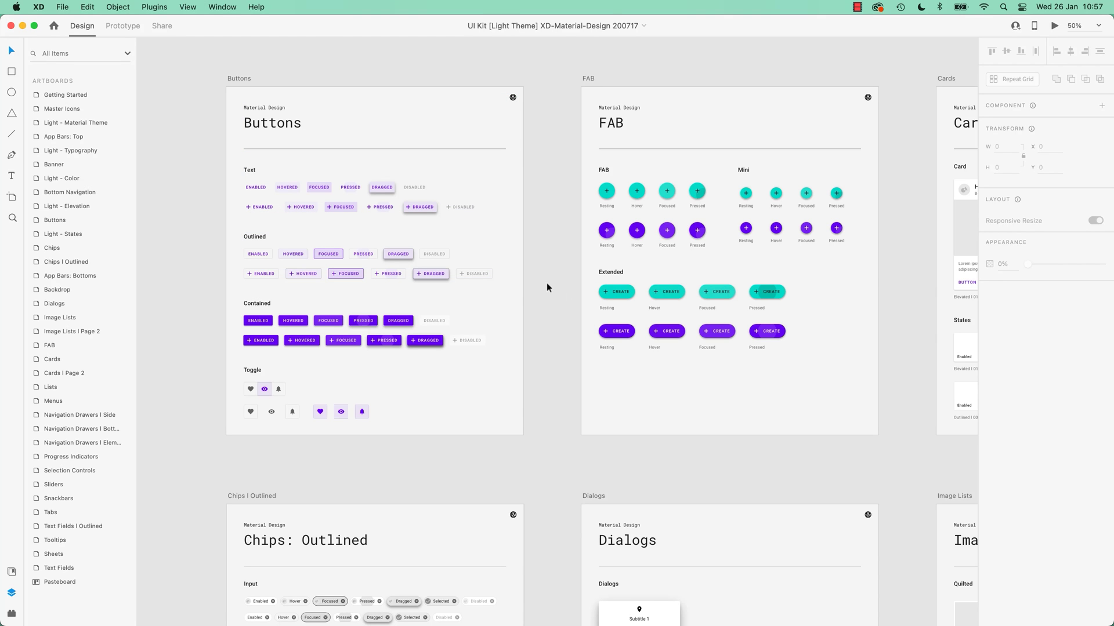
pyautogui.moveTo(554, 243); pyautogui.dragTo(472, 85)
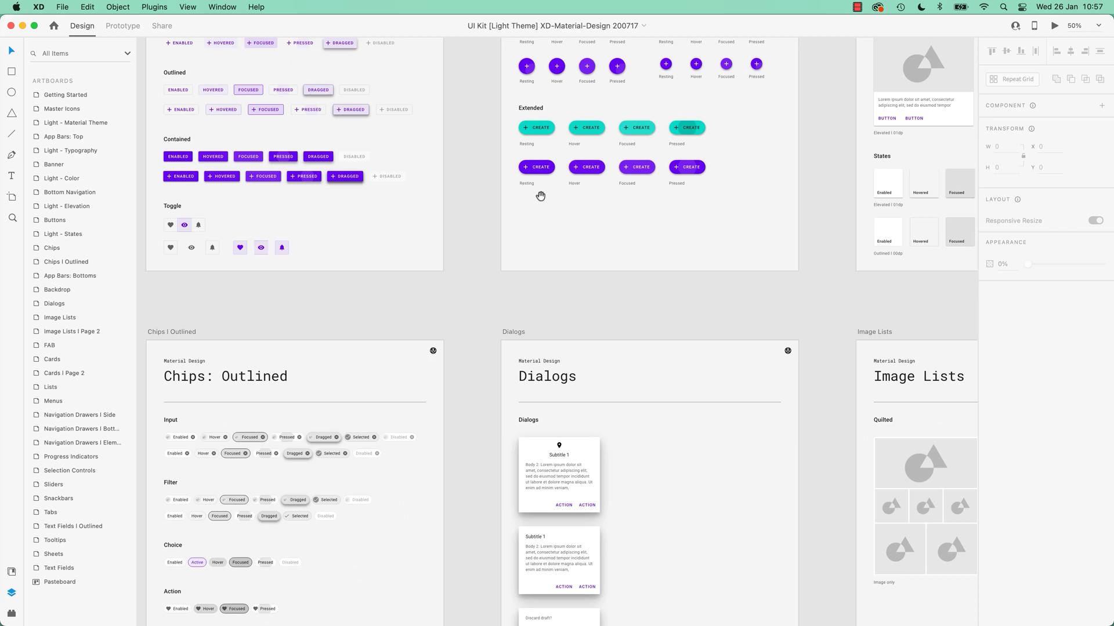
pyautogui.moveTo(539, 196); pyautogui.dragTo(185, 424)
pyautogui.moveTo(436, 208); pyautogui.dragTo(429, 388)
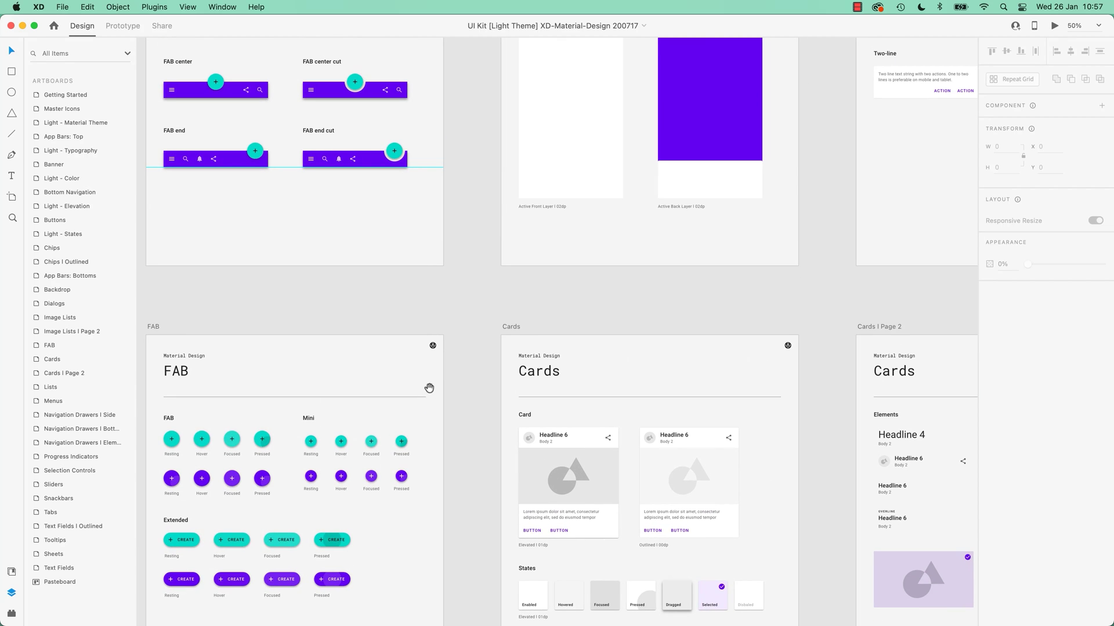
# Pan across App Bars, Backdrop and Cards to Navigation Drawers, Progress Indicators and Lists
pyautogui.moveTo(369, 180); pyautogui.dragTo(539, 375)
pyautogui.moveTo(629, 467); pyautogui.dragTo(426, 46)
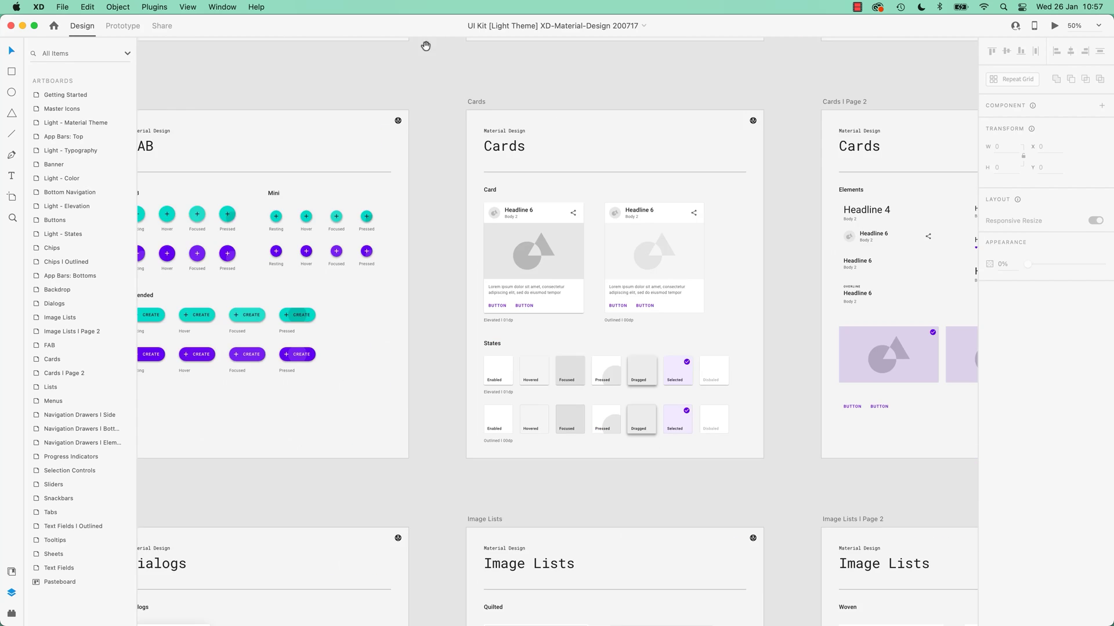
pyautogui.moveTo(638, 371); pyautogui.dragTo(354, 93)
pyautogui.moveTo(696, 360); pyautogui.dragTo(511, 113)
pyautogui.moveTo(739, 288); pyautogui.dragTo(698, 172)
pyautogui.moveTo(519, 318); pyautogui.dragTo(551, 236)
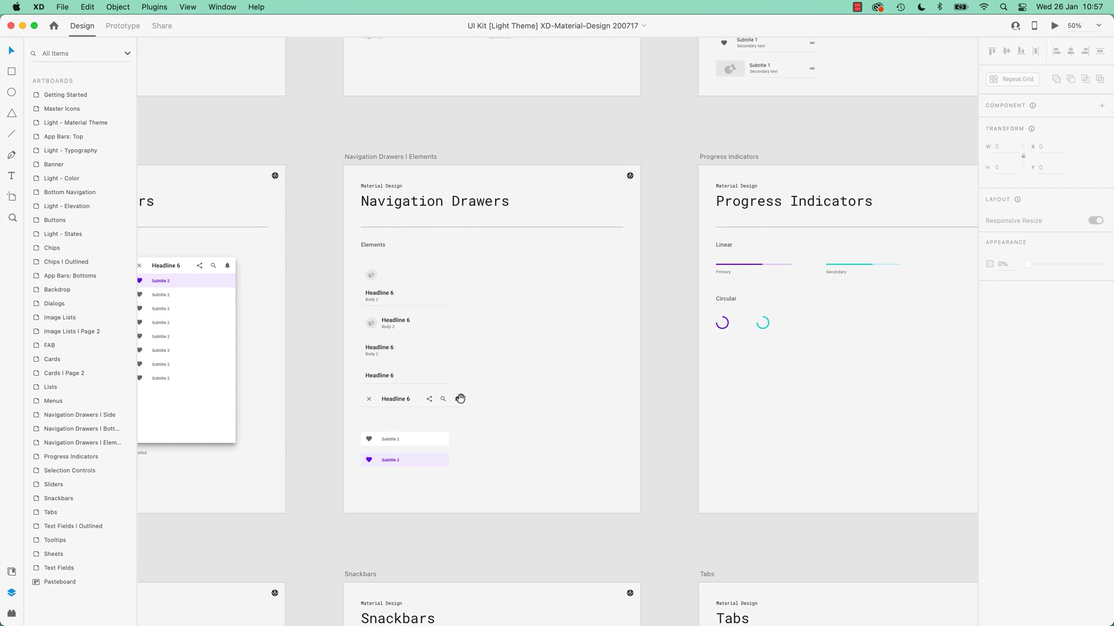
pyautogui.moveTo(656, 213); pyautogui.dragTo(428, 544)
# Pan past Image Lists and Menus down to the Selection Controls and Sheets artboards
pyautogui.moveTo(146, 461); pyautogui.dragTo(691, 454)
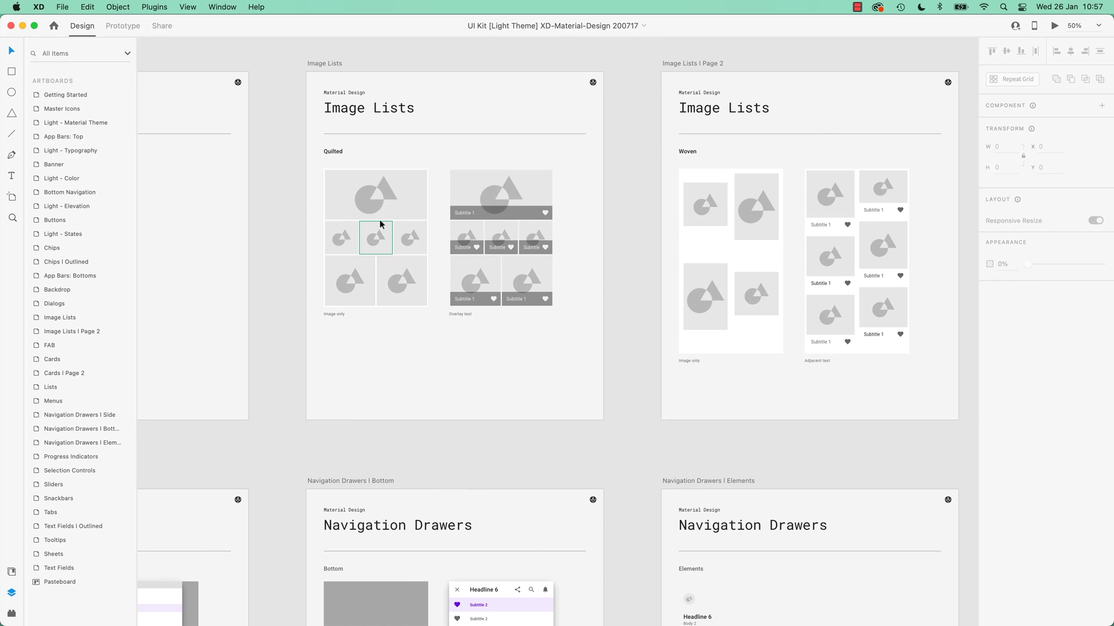
pyautogui.moveTo(313, 399); pyautogui.dragTo(811, 393)
pyautogui.moveTo(510, 443); pyautogui.dragTo(744, 318)
pyautogui.scroll(-5, 745, 318)
pyautogui.hscroll(2, 744, 317)
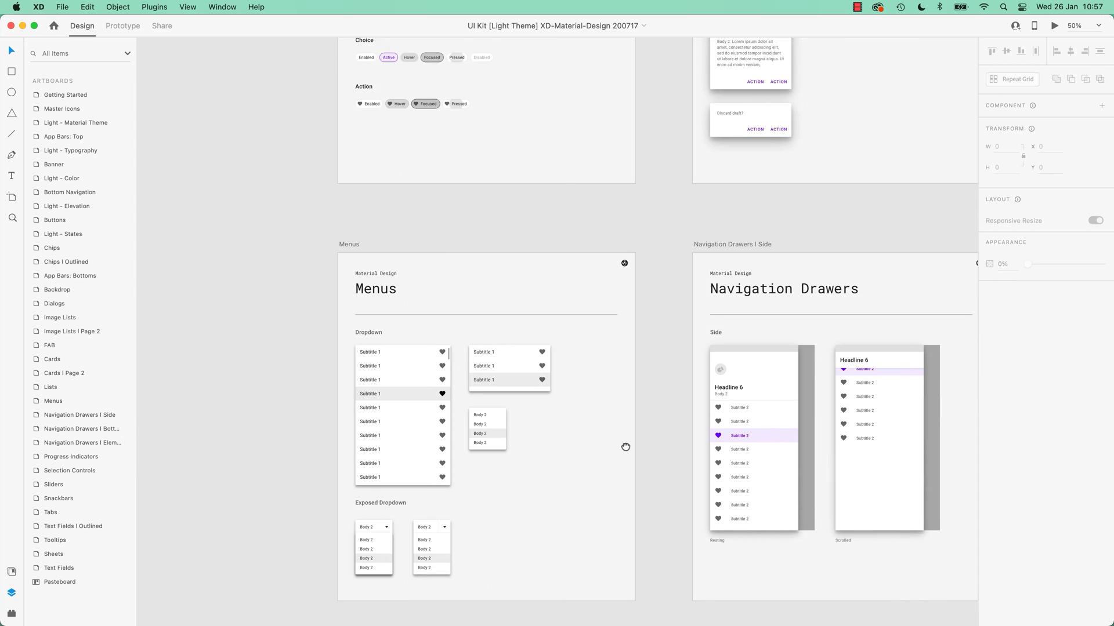
pyautogui.moveTo(505, 481); pyautogui.dragTo(497, 199)
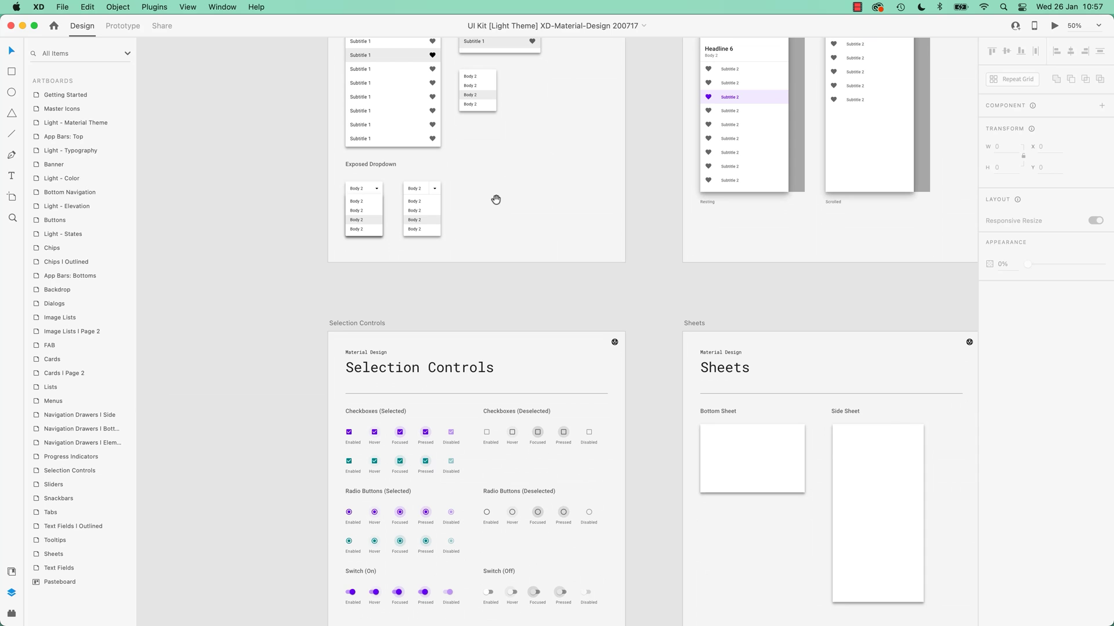
pyautogui.scroll(-5, 588, 513)
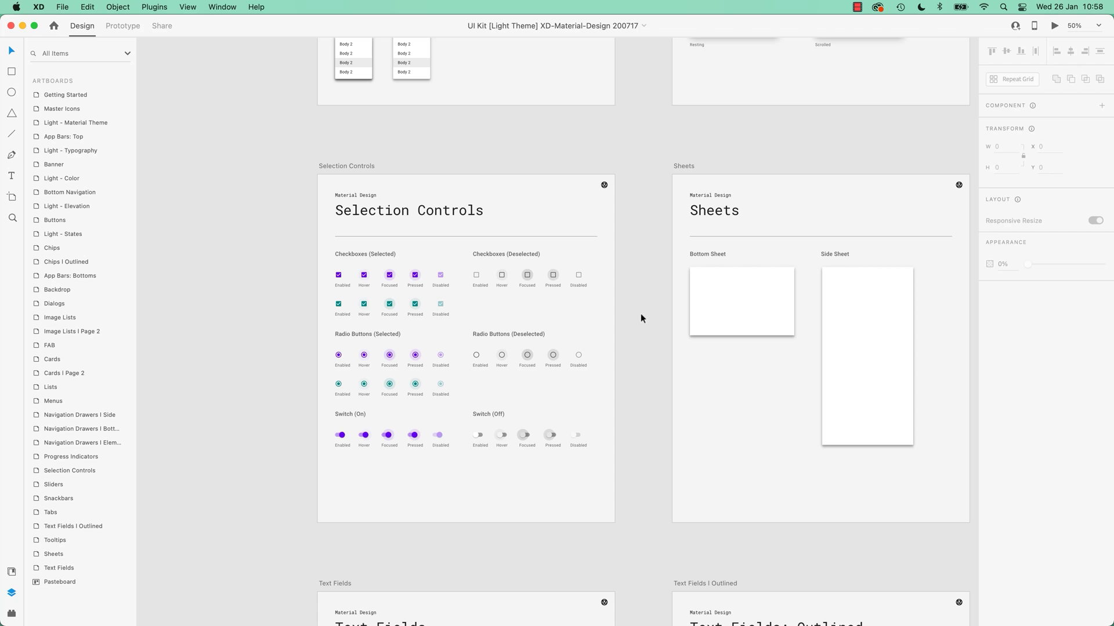
# Pan the UI kit back over Menus, Navigation Drawers, Dialogs and Chips: Outlined artboards
pyautogui.scroll(3, 634, 231)
pyautogui.moveTo(646, 206); pyautogui.dragTo(542, 594)
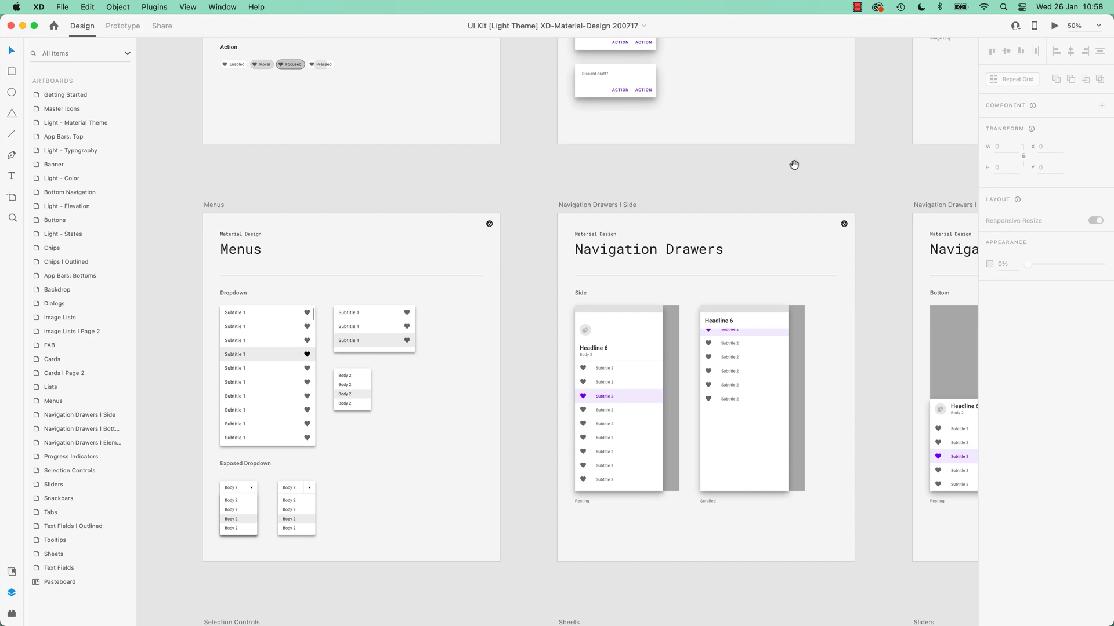
pyautogui.moveTo(830, 169); pyautogui.dragTo(556, 449)
pyautogui.moveTo(473, 383); pyautogui.dragTo(697, 444)
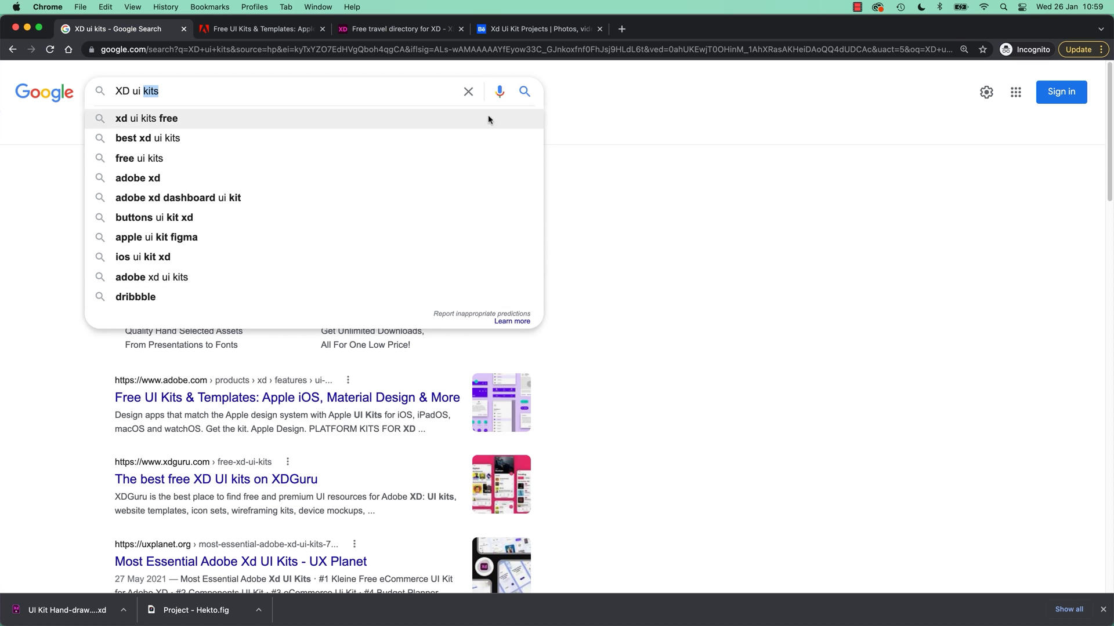
# Dismiss the search suggestions and scroll through the XD ui kits results
pyautogui.click(650, 165)
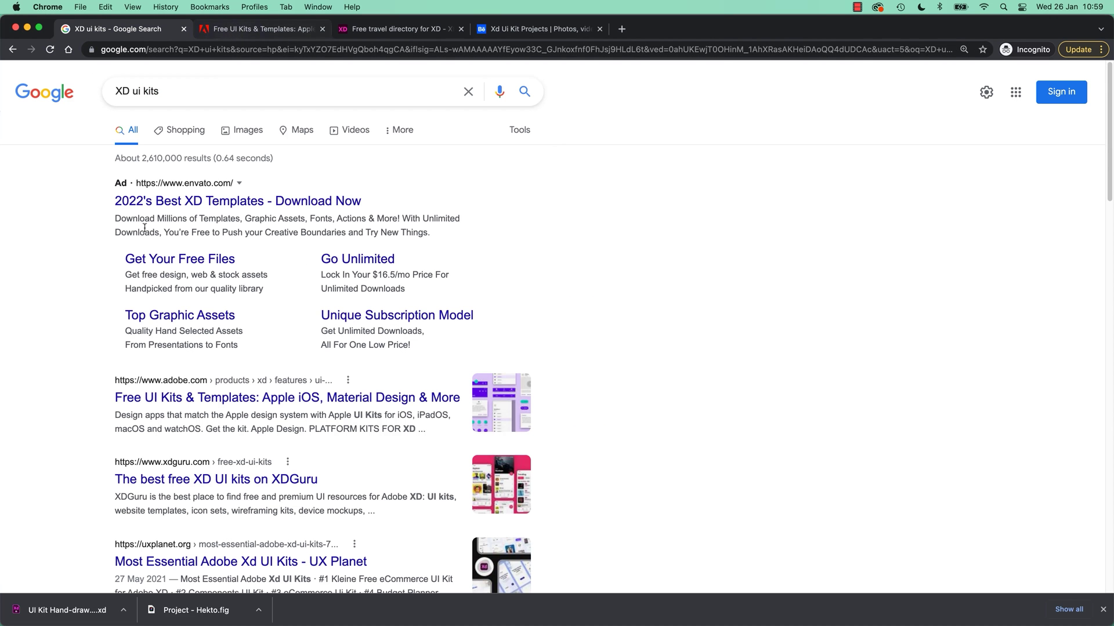
pyautogui.scroll(-10, 214, 441)
pyautogui.scroll(10, 202, 385)
# Open the Free travel directory for XD tab and go to the XDGuru home page
pyautogui.click(359, 24)
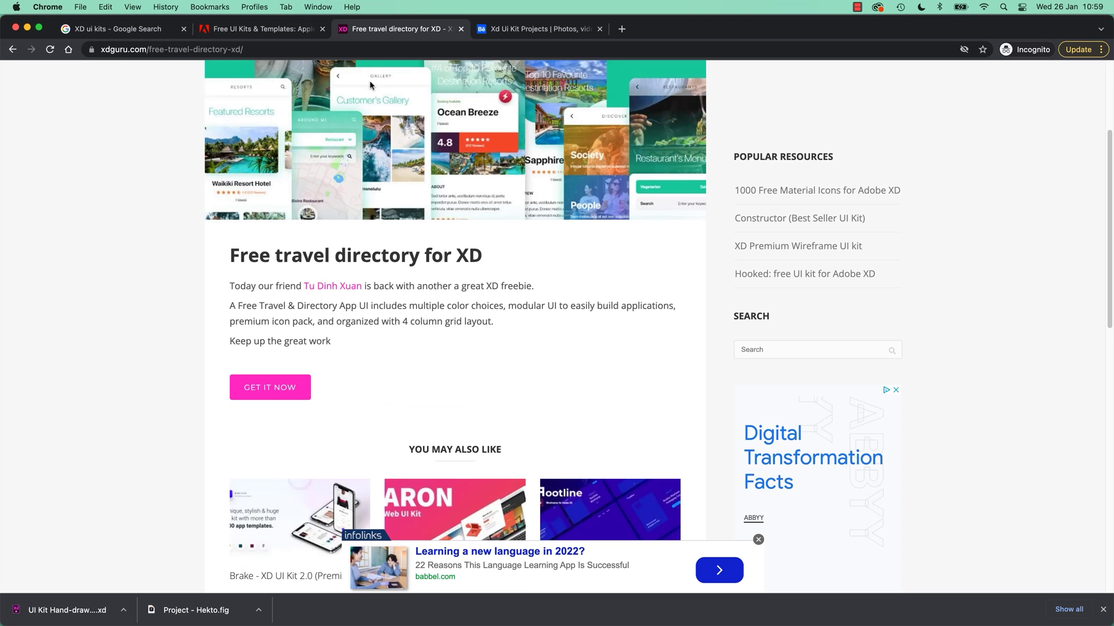
pyautogui.scroll(5, 91, 318)
pyautogui.click(220, 89)
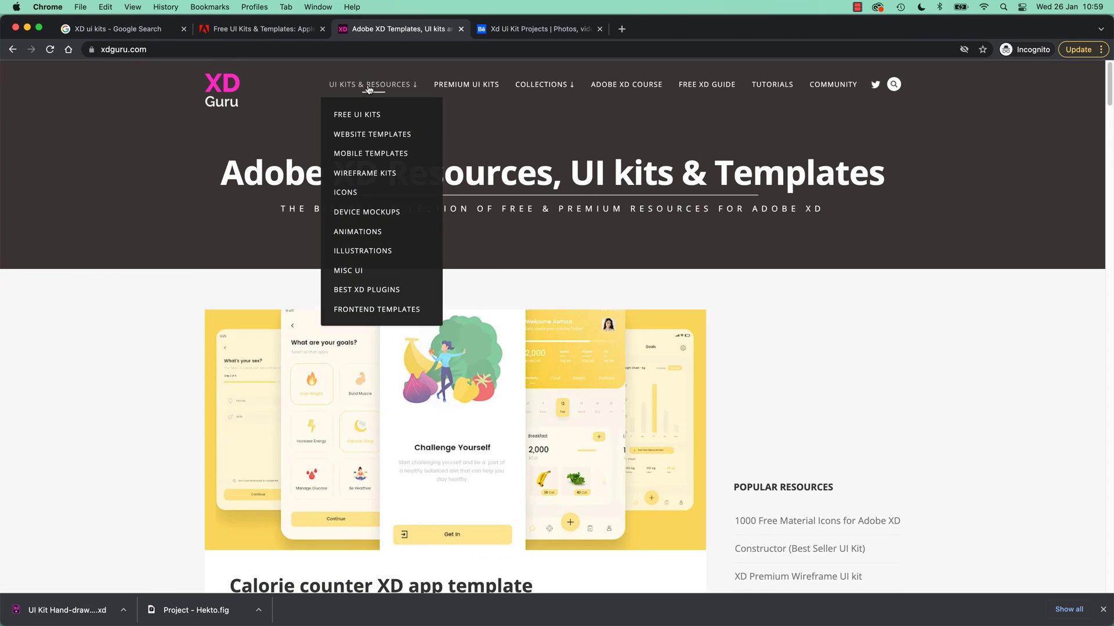
# Open XDGuru's FREE UI KITS listing and scroll through kits like Administrator and Free Accessibility
pyautogui.moveTo(370, 84)
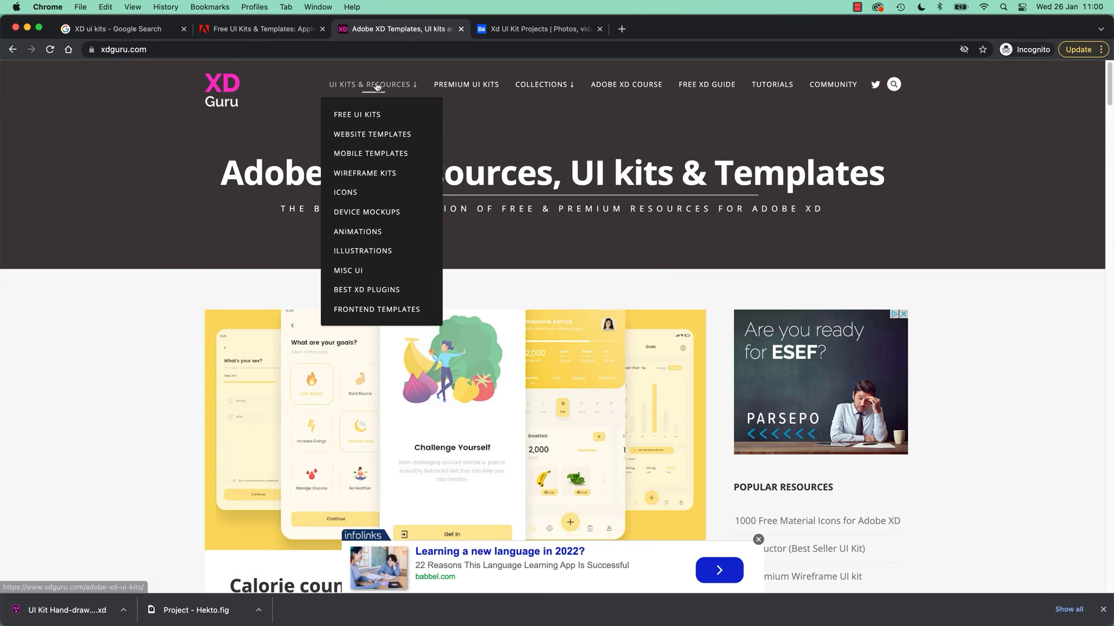
pyautogui.click(365, 114)
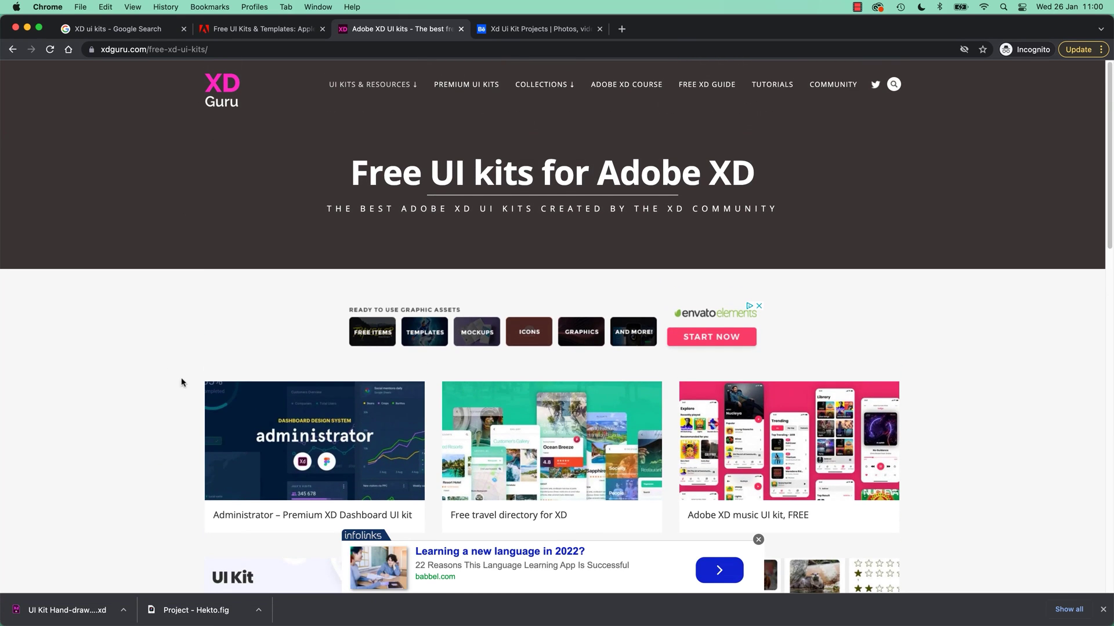
pyautogui.scroll(-2, 189, 413)
pyautogui.scroll(-1, 188, 413)
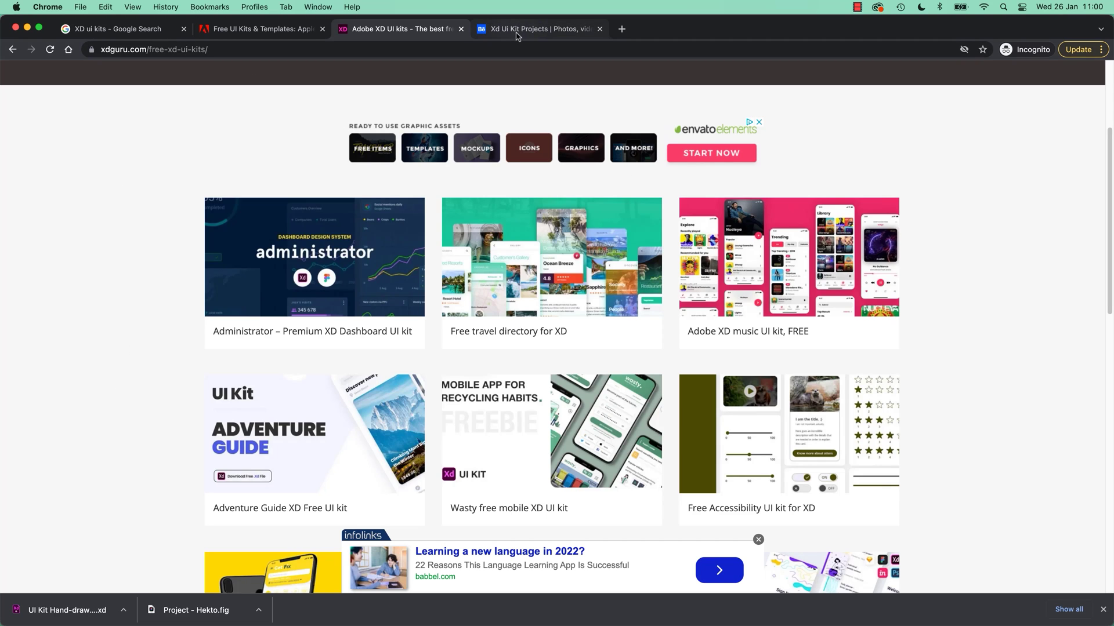
# Switch to Adobe's Free UI Kits & Templates page and select its full address
pyautogui.click(265, 34)
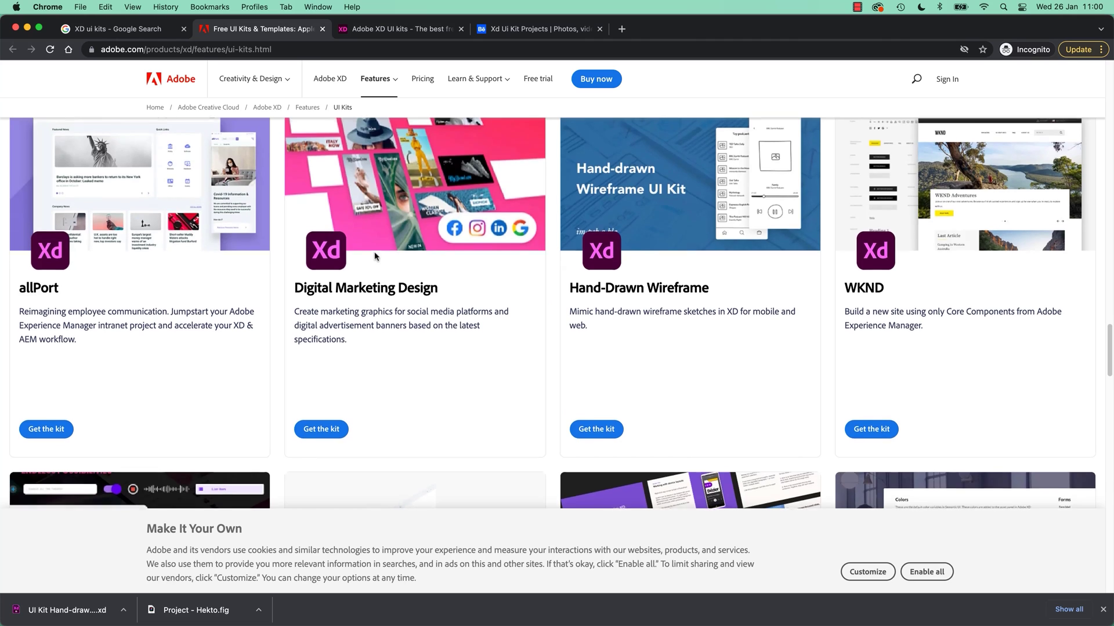
pyautogui.scroll(10, 168, 81)
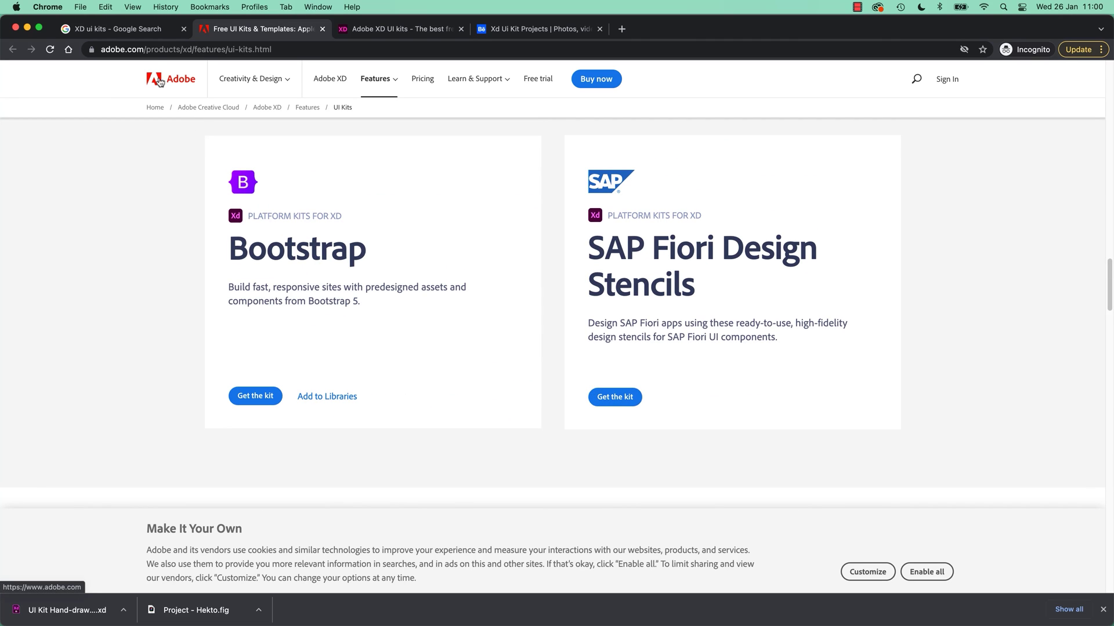
pyautogui.click(167, 49)
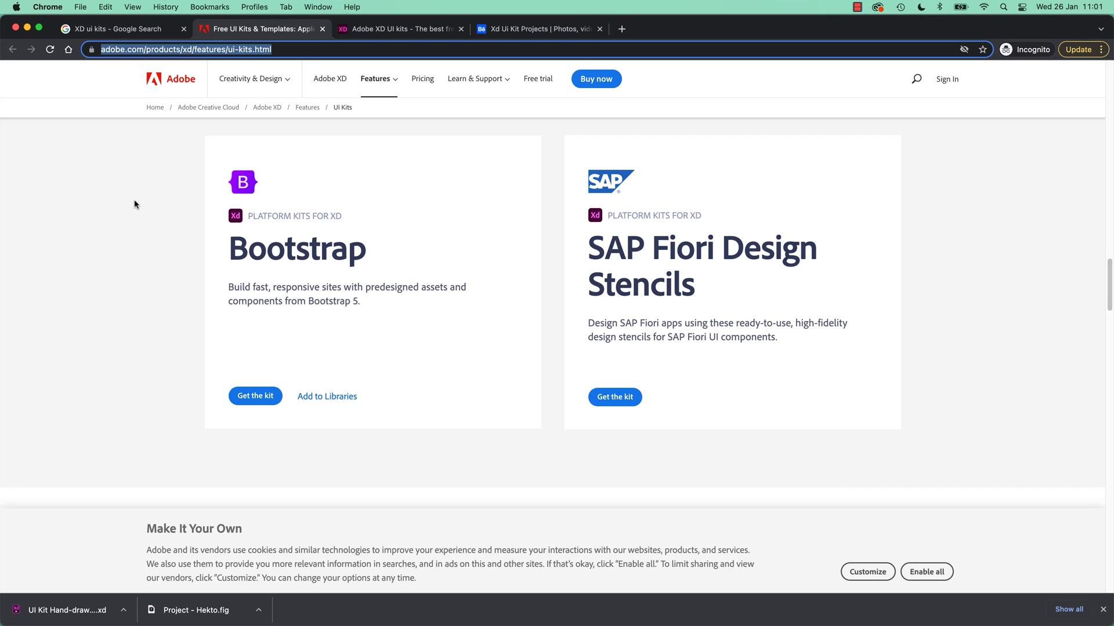
pyautogui.click(283, 48)
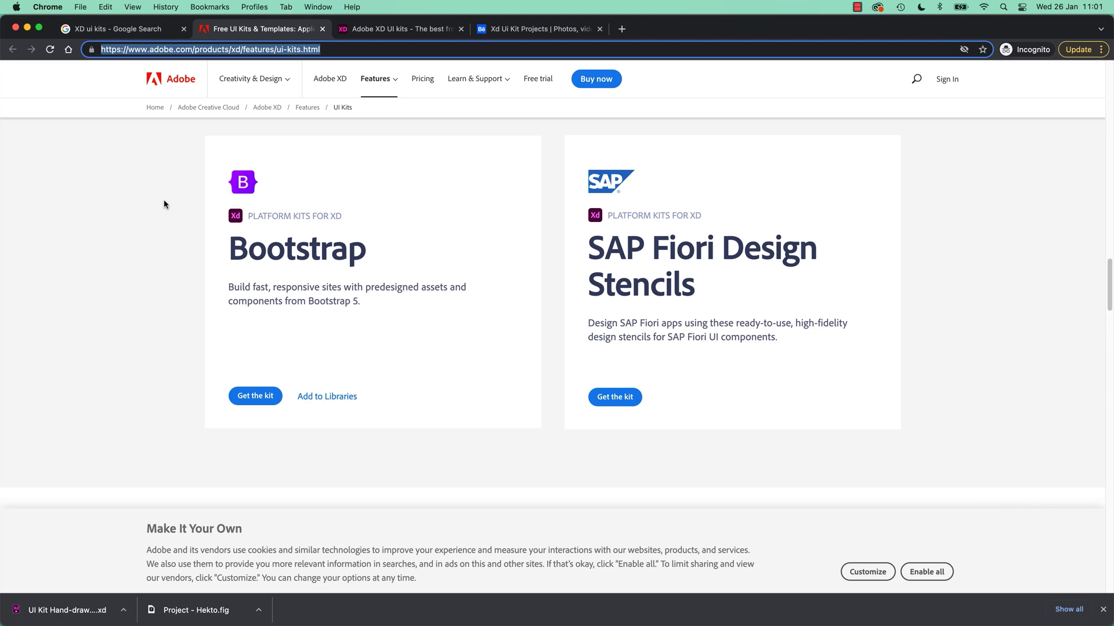
# Scroll the UI kits page past Bootstrap and SAP Fiori to the Apple Design kit
pyautogui.click(142, 241)
pyautogui.scroll(15, 154, 246)
pyautogui.scroll(-5, 154, 247)
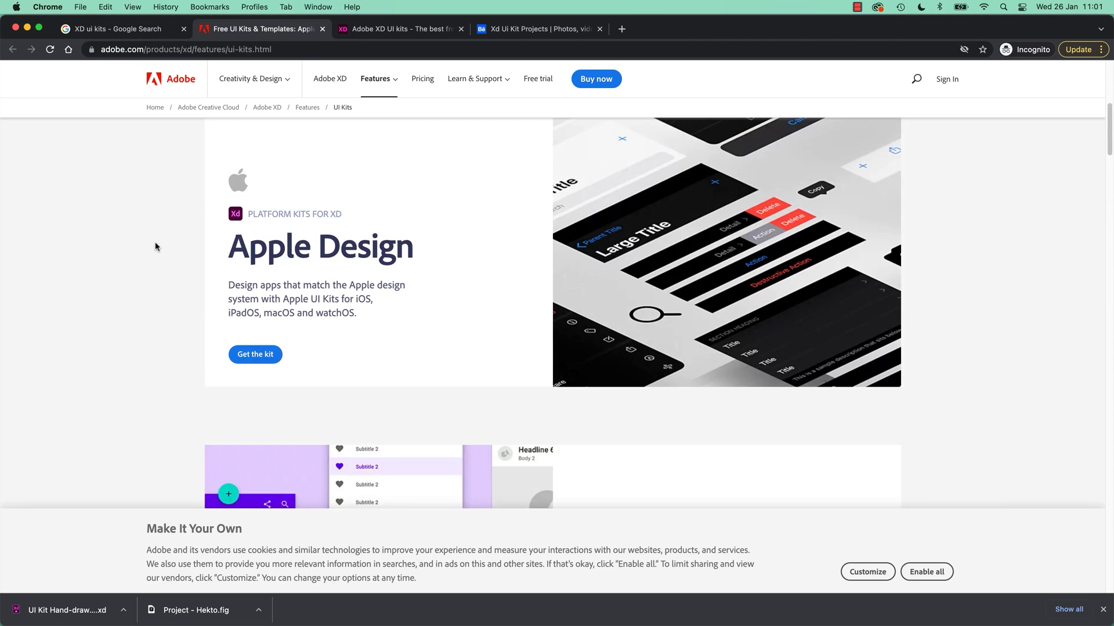
pyautogui.scroll(-2, 153, 244)
pyautogui.scroll(2, 161, 249)
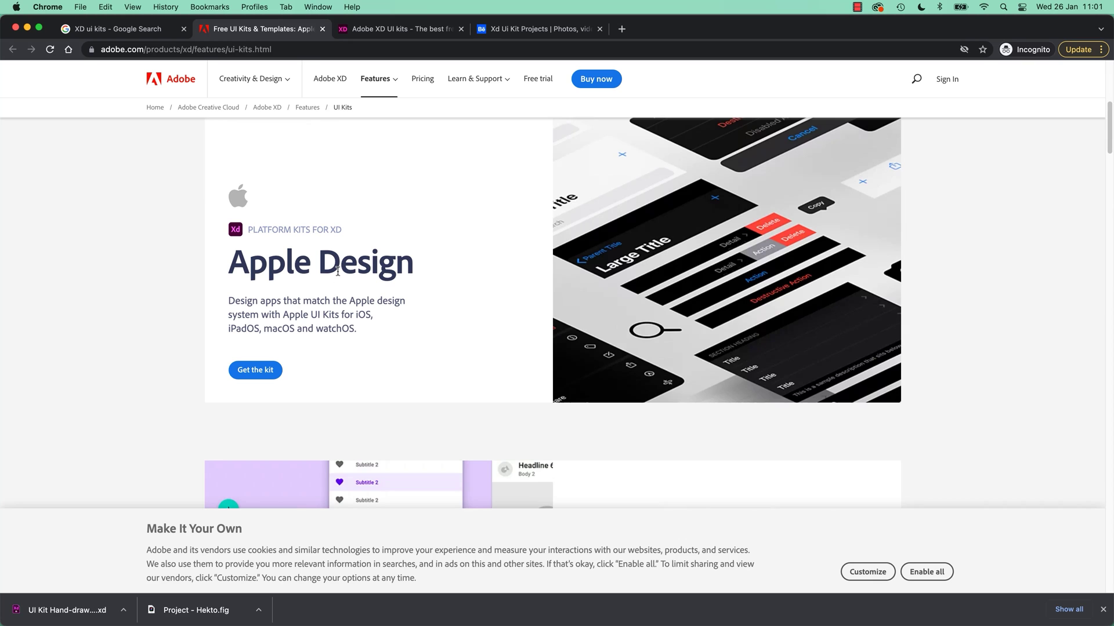
# Scroll the Material Design kit up to its Material Components title artboards in Adobe XD
pyautogui.press('super+Tab')
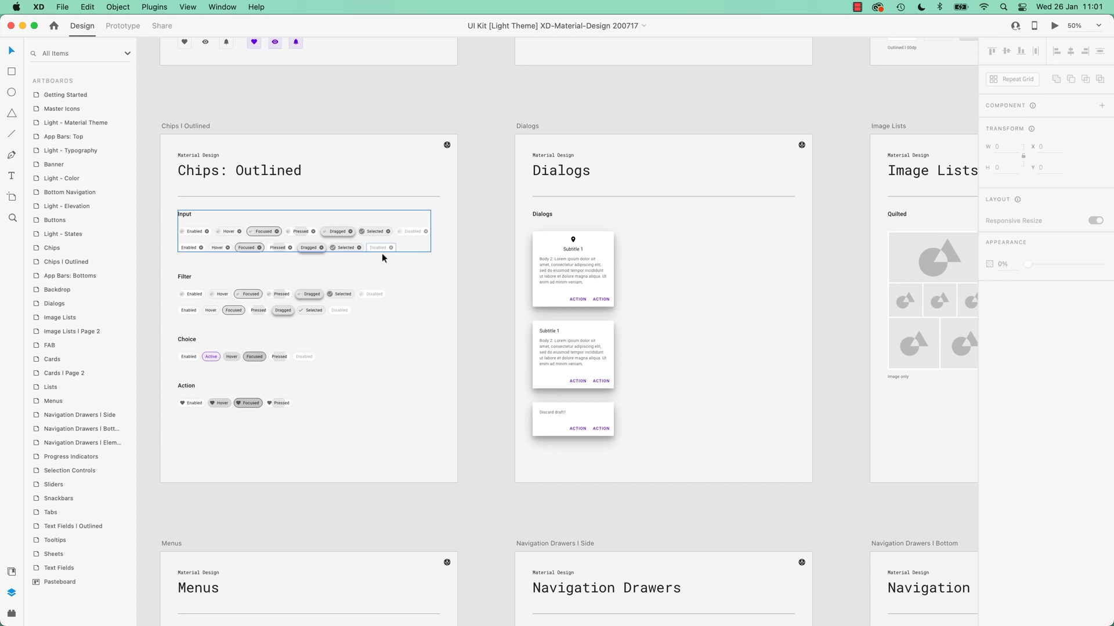
pyautogui.scroll(15, 445, 93)
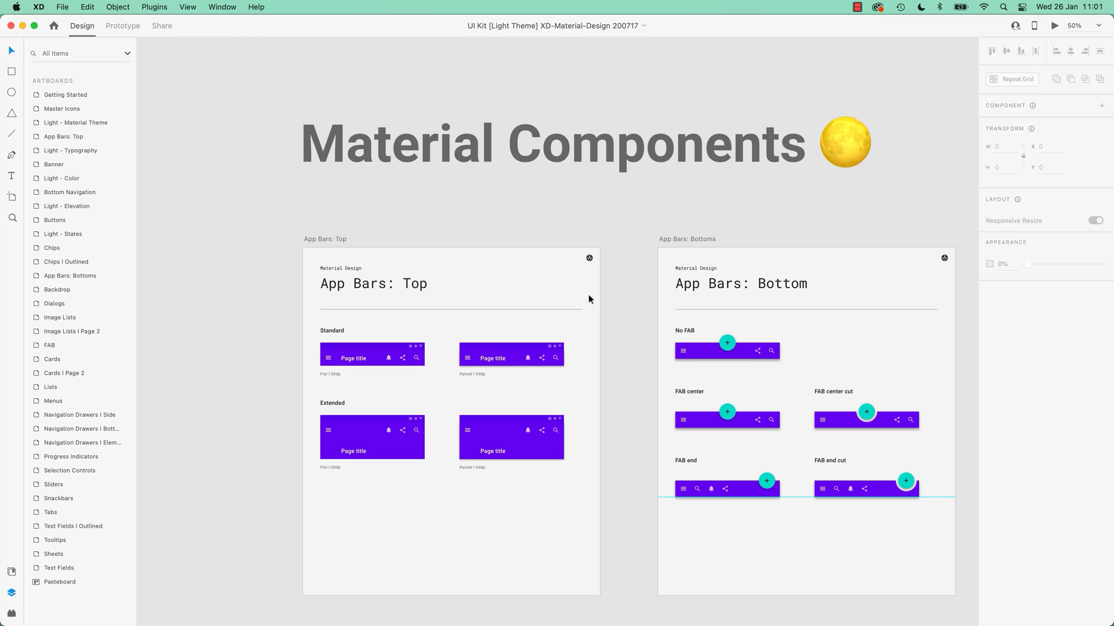
pyautogui.press('super+Tab')
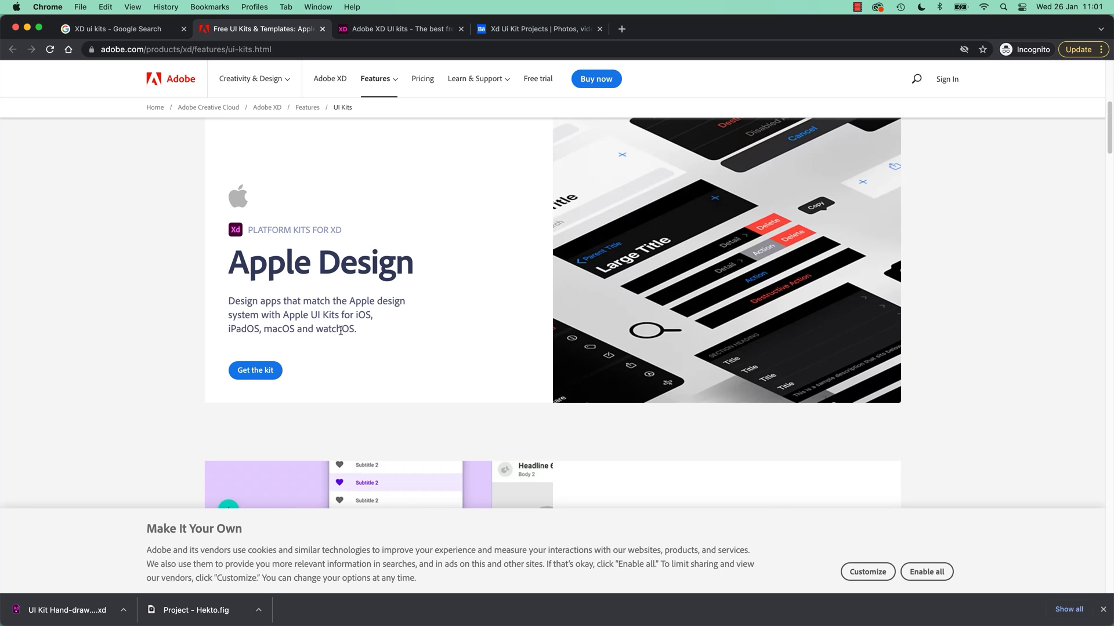
# Shift the Material Design kit's view across its App Bars artboards, then return to Chrome
pyautogui.press('super+Tab')
pyautogui.moveTo(611, 400); pyautogui.dragTo(743, 176)
pyautogui.press('super+Tab')
# Scroll Adobe's UI Kits page down to the Hand-Drawn Wireframe community kit card
pyautogui.scroll(-15, 229, 378)
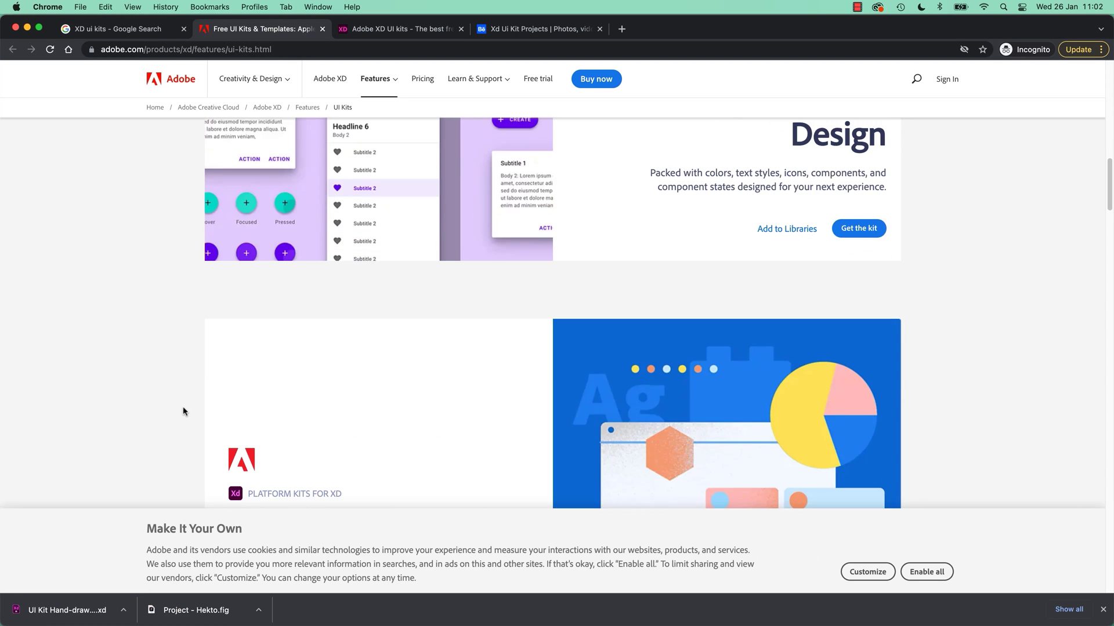
pyautogui.scroll(-6, 182, 415)
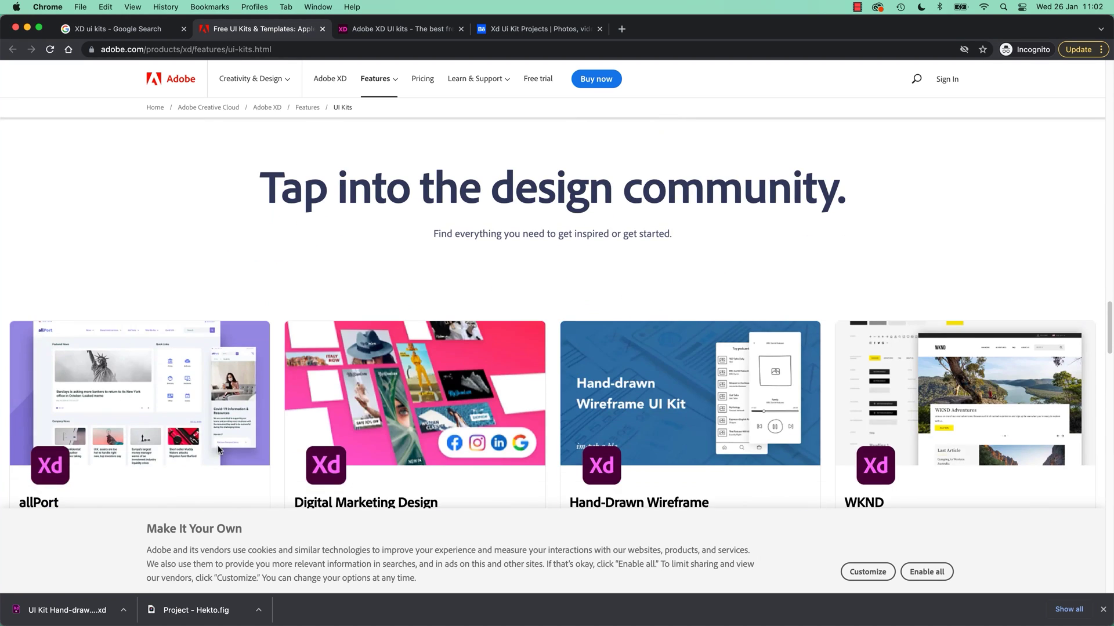
pyautogui.scroll(-4, 219, 451)
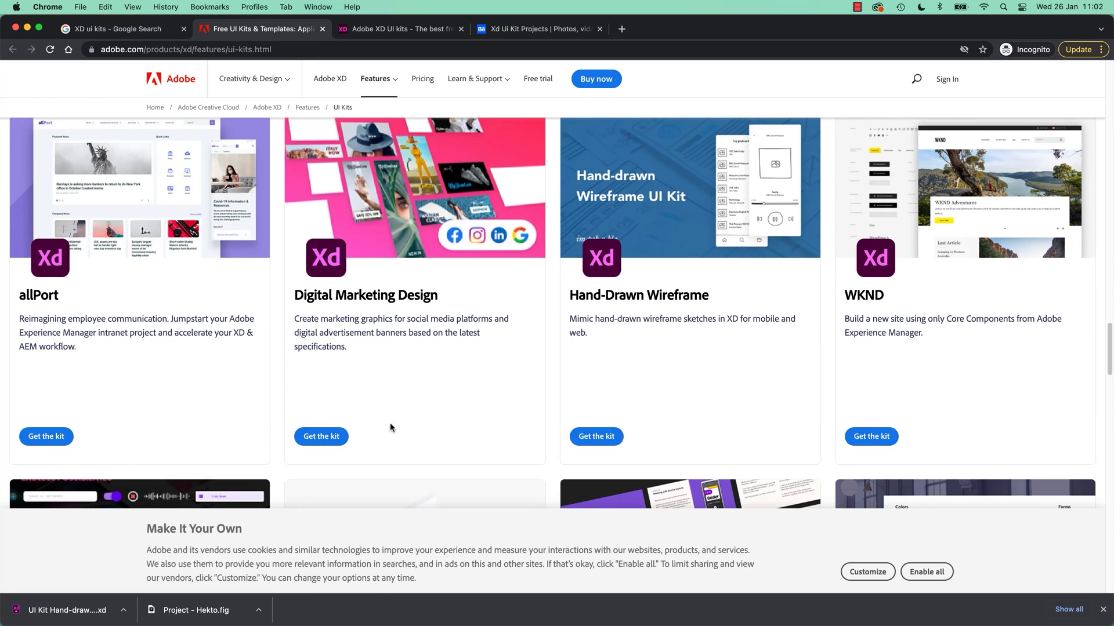
pyautogui.scroll(-5, 466, 443)
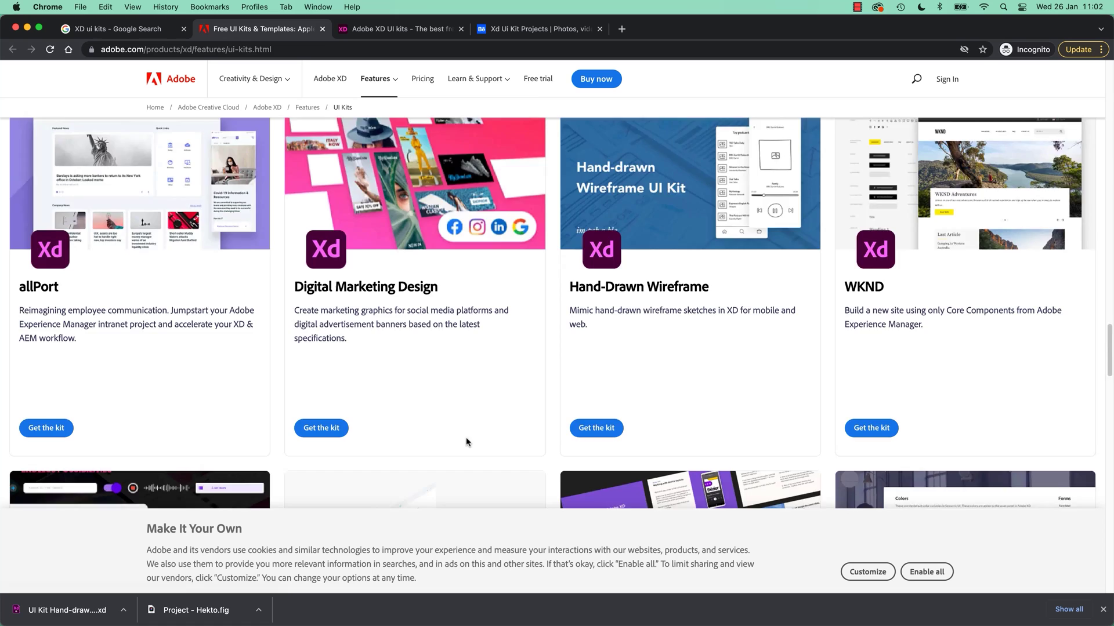
pyautogui.scroll(5, 498, 352)
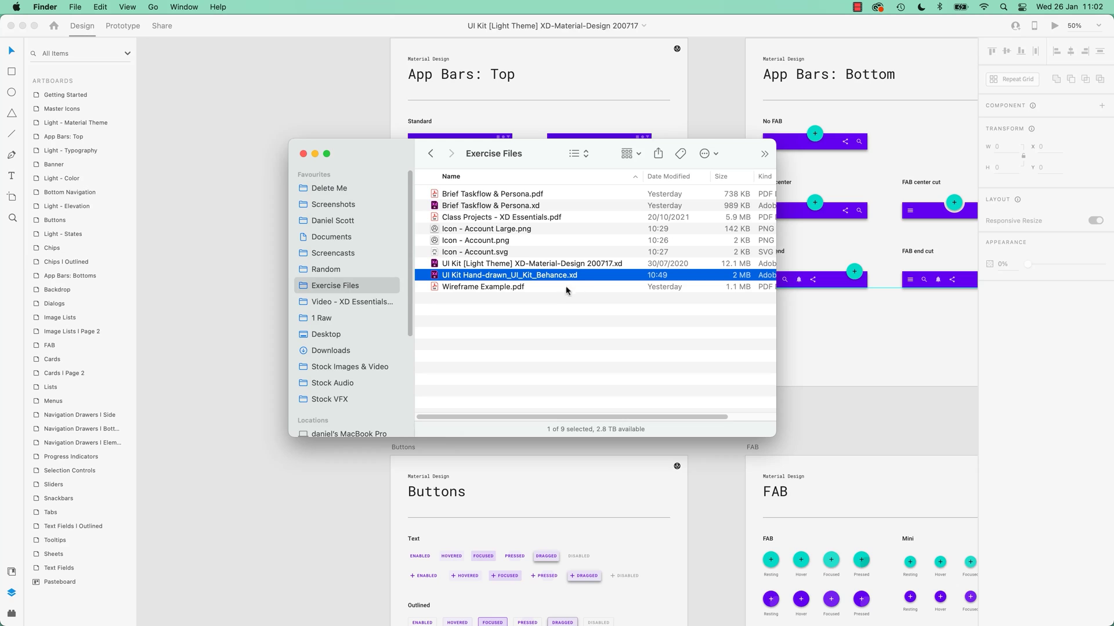
# Select UI Kit Hand-drawn_UI_Kit_Behance.xd in Exercise Files and open it in Adobe XD
pyautogui.click(537, 329)
pyautogui.click(471, 266)
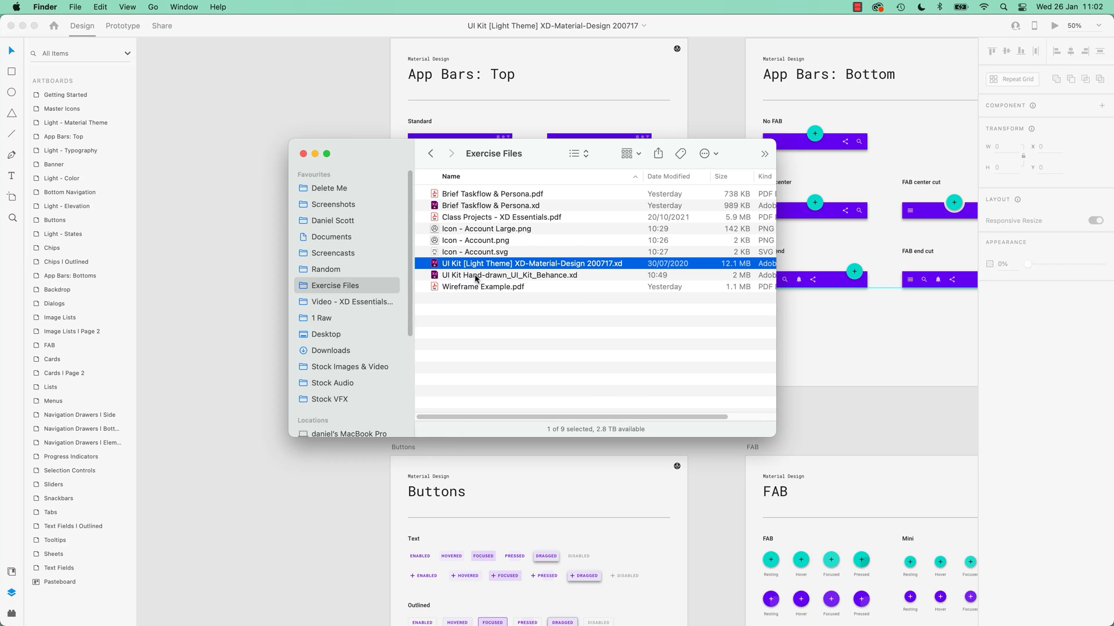
pyautogui.keyDown('shift'); pyautogui.click(479, 274); pyautogui.keyUp('shift')
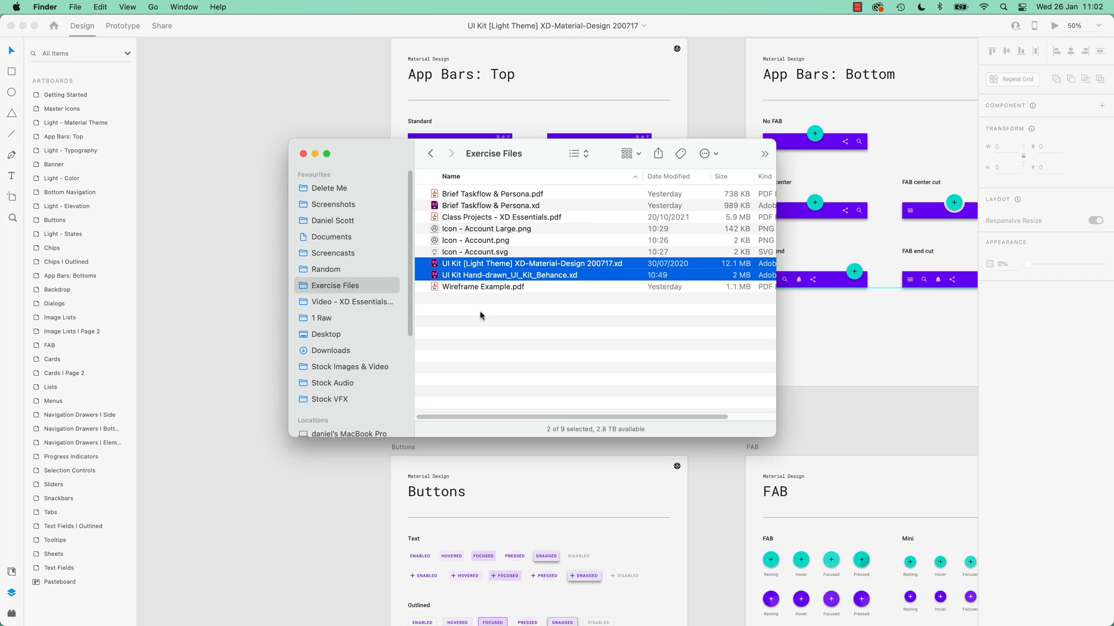
pyautogui.click(537, 297)
pyautogui.click(568, 268)
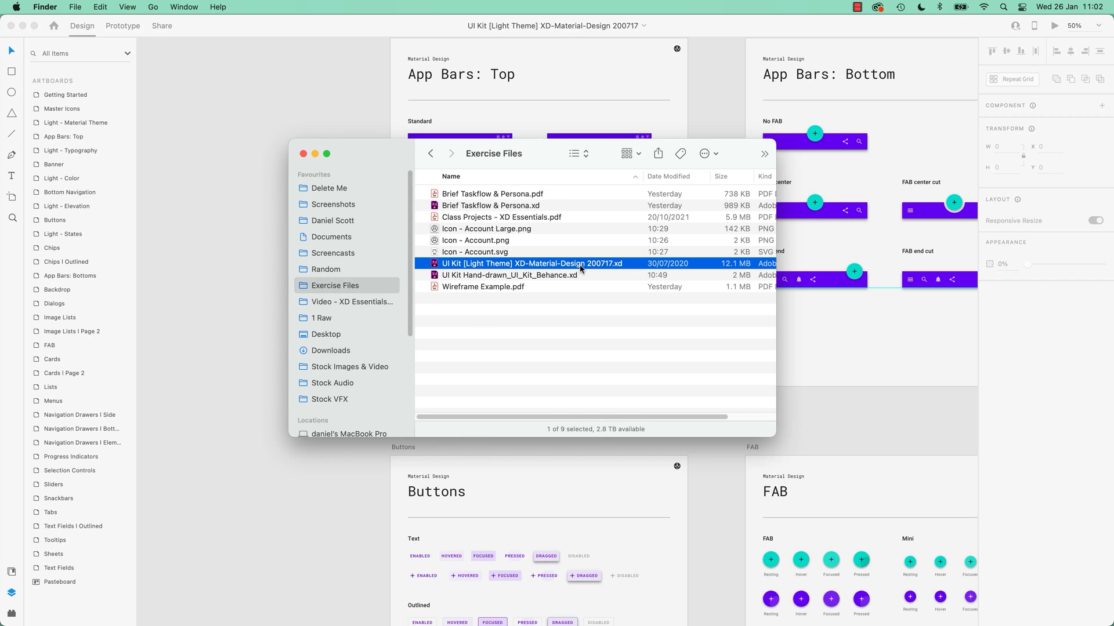
pyautogui.click(544, 276)
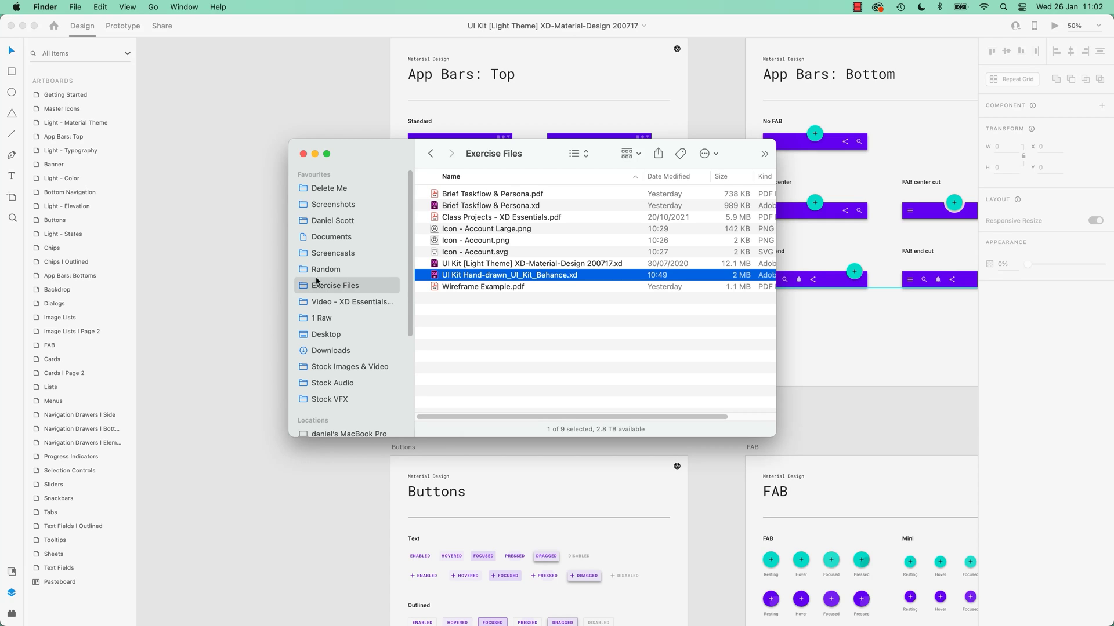
pyautogui.click(173, 280)
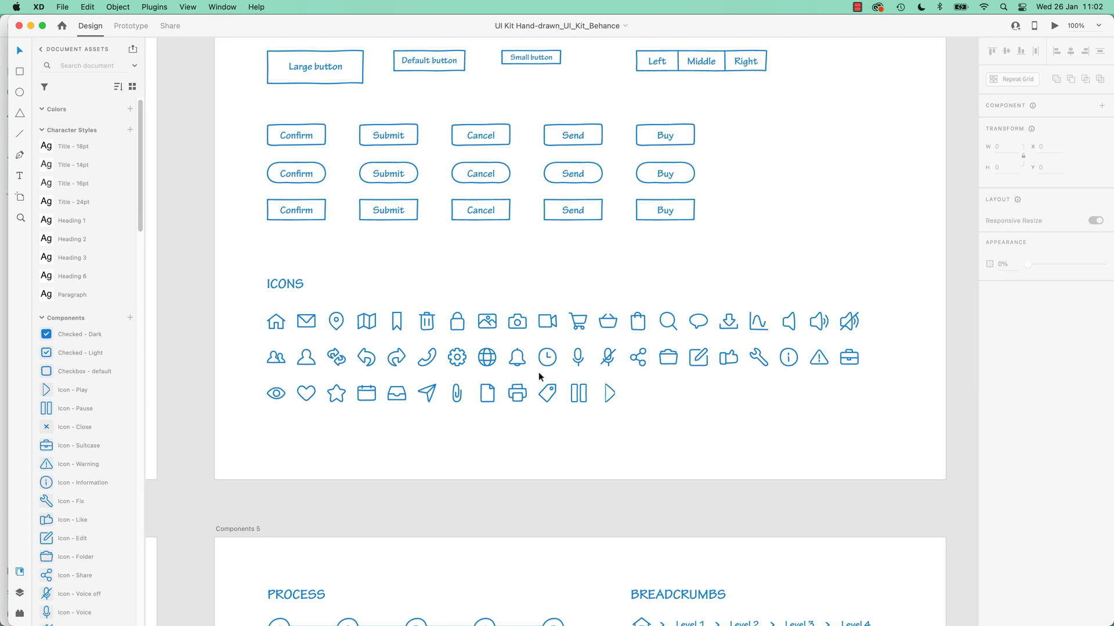
# Pan the canvas to centre the Buttons and Icons artboard, then zoom to fit all artboards
pyautogui.scroll(-5, 693, 489)
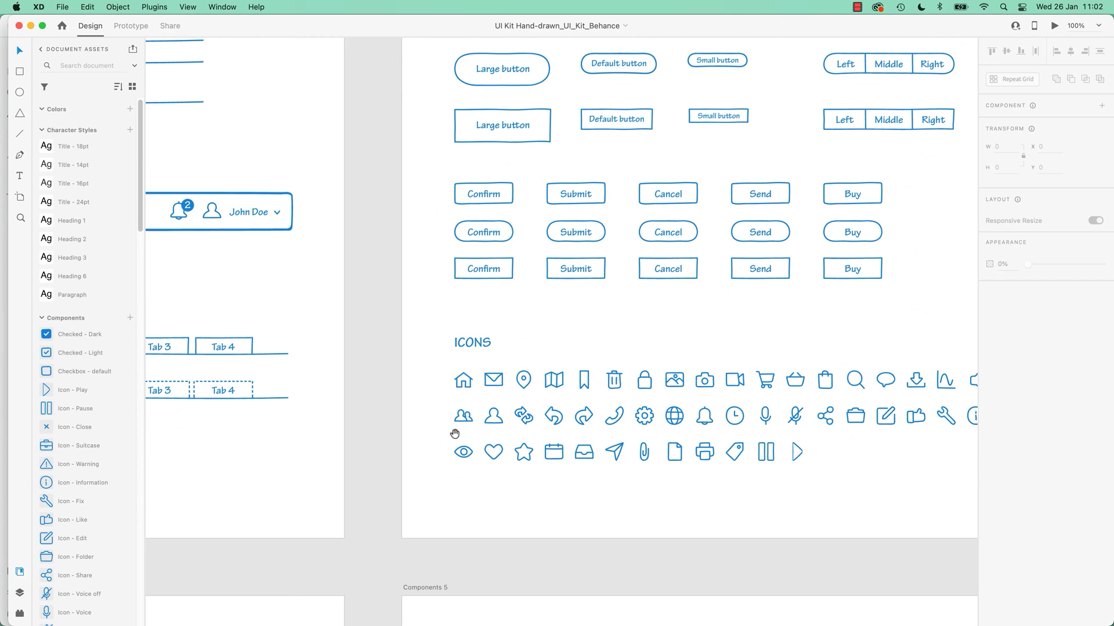
pyautogui.hscroll(-8, 455, 433)
pyautogui.scroll(10, 780, 284)
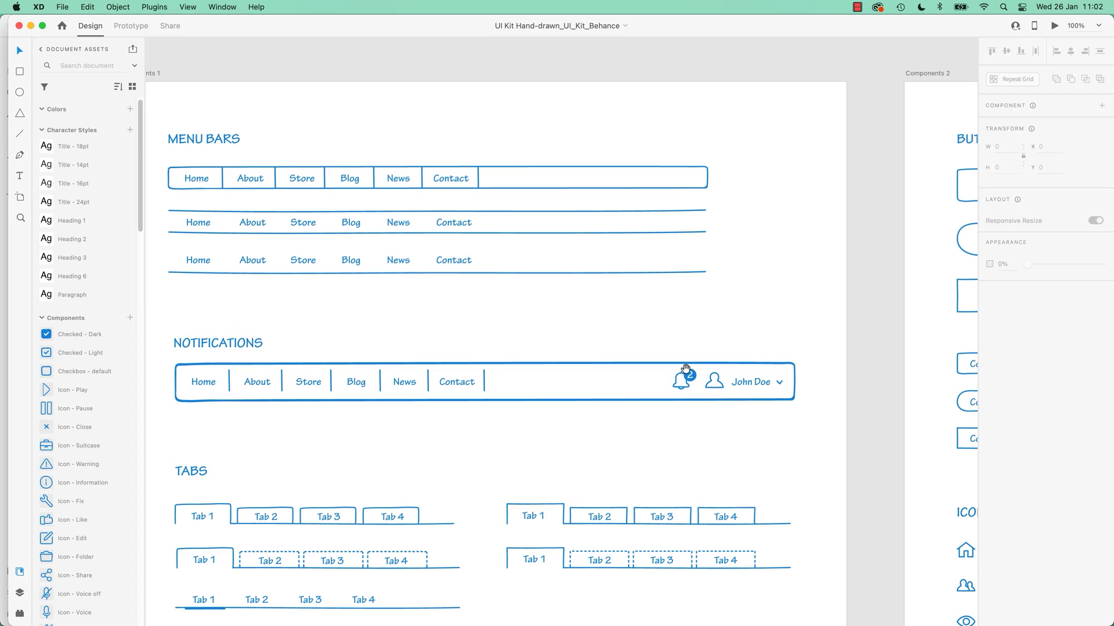
pyautogui.scroll(-8, 661, 500)
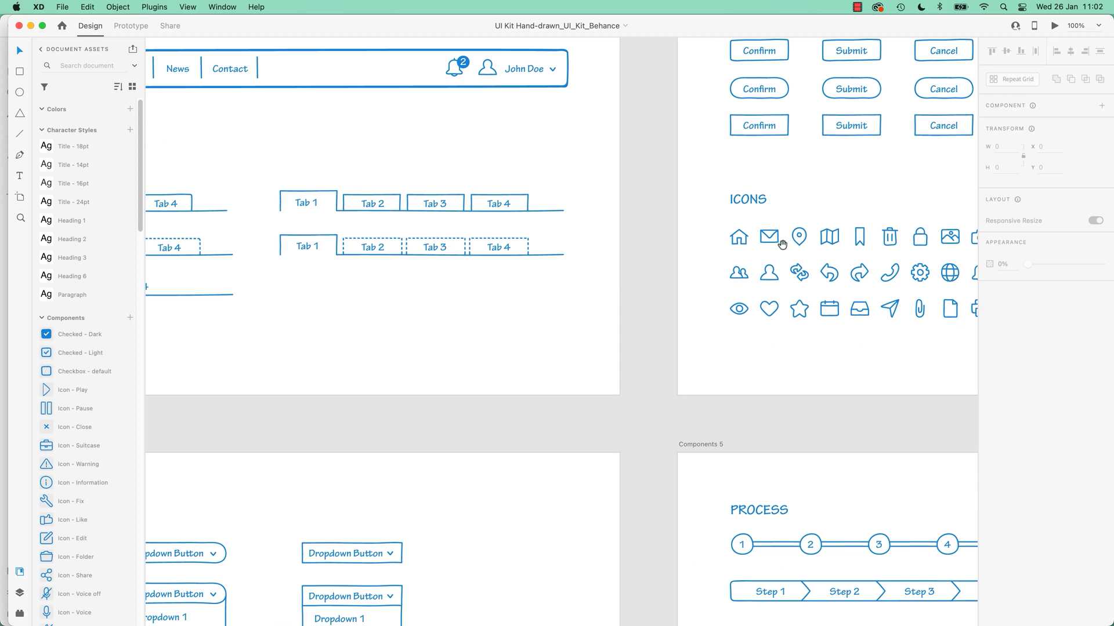
pyautogui.moveTo(761, 251); pyautogui.dragTo(572, 462)
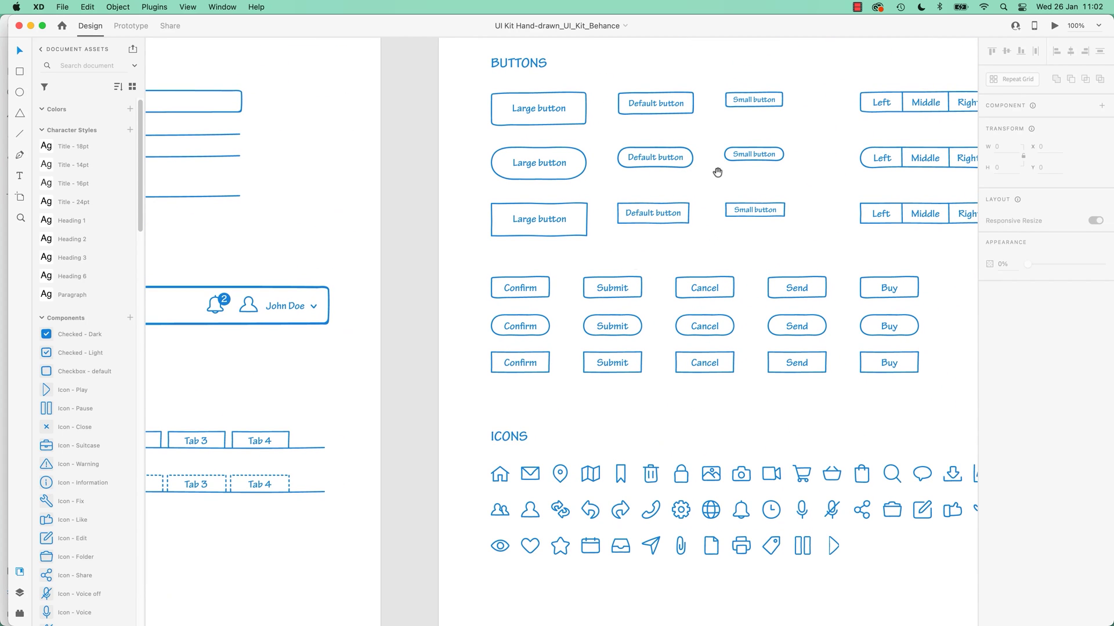
pyautogui.moveTo(662, 310); pyautogui.dragTo(480, 346)
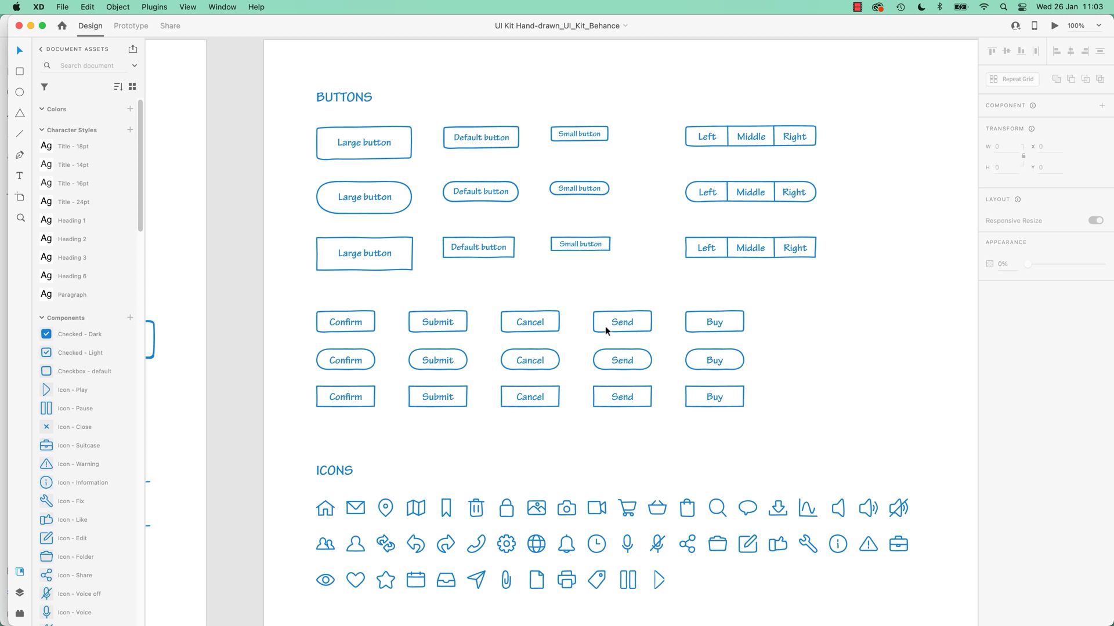
pyautogui.press('super+0')
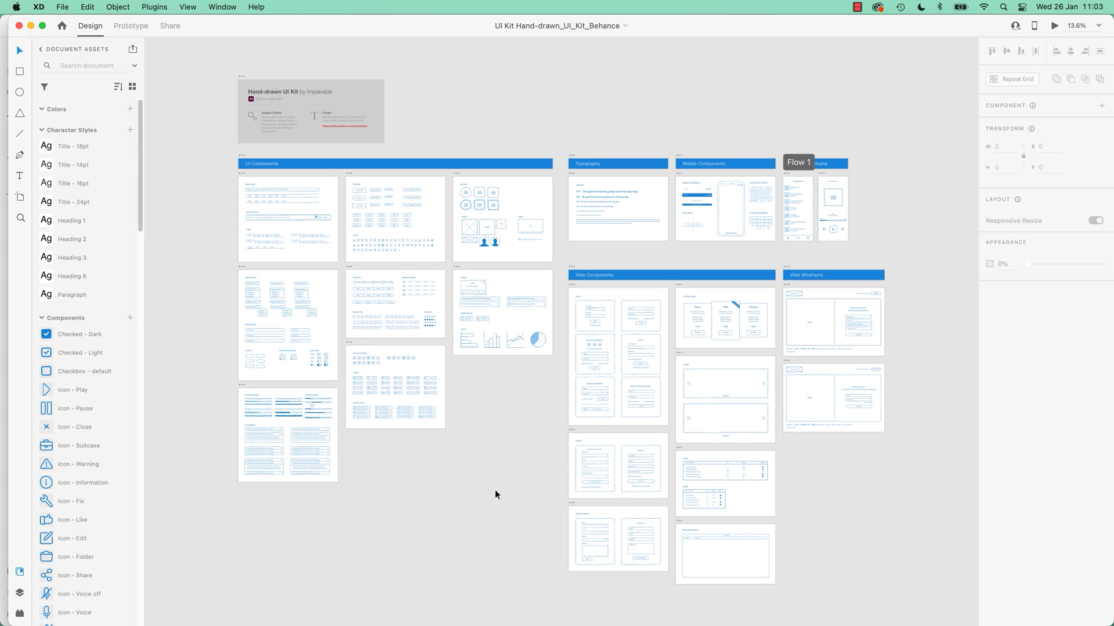
# Zoom in on the kit and scroll over to the Components 3 artboard
pyautogui.press('super+equal')
pyautogui.press('super+equal')
pyautogui.scroll(6, 485, 402)
pyautogui.hscroll(-2, 485, 402)
pyautogui.scroll(6, 485, 402)
pyautogui.hscroll(-5, 485, 402)
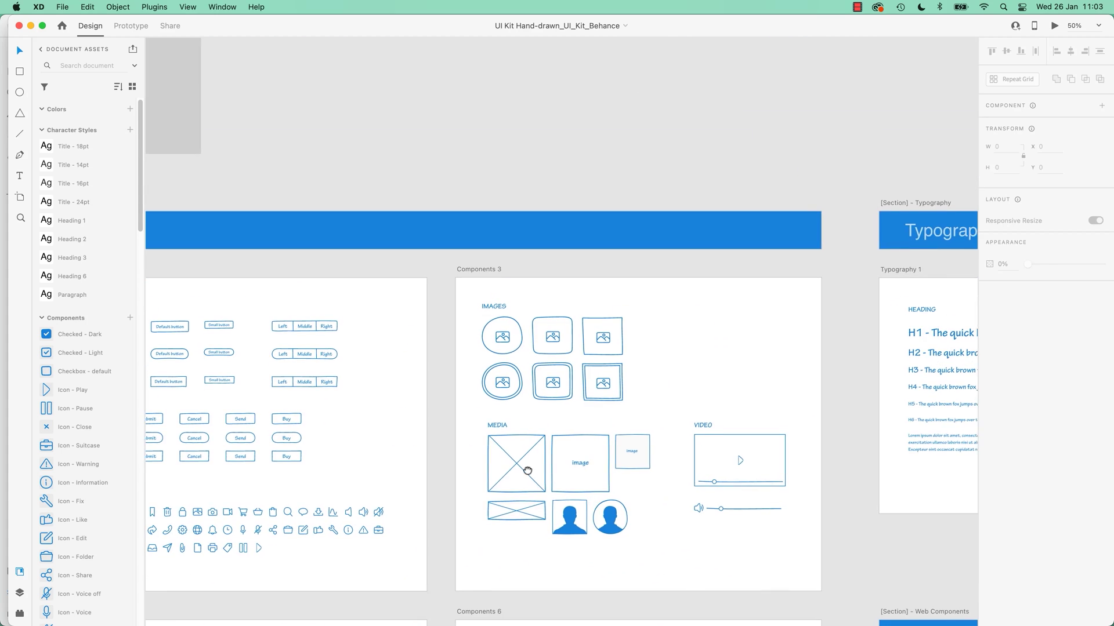
pyautogui.hscroll(-9, 485, 402)
pyautogui.hscroll(9, 406, 401)
pyautogui.scroll(-5, 406, 400)
pyautogui.hscroll(6, 334, 395)
pyautogui.scroll(4, 334, 395)
pyautogui.hscroll(-6, 334, 395)
pyautogui.scroll(1, 334, 395)
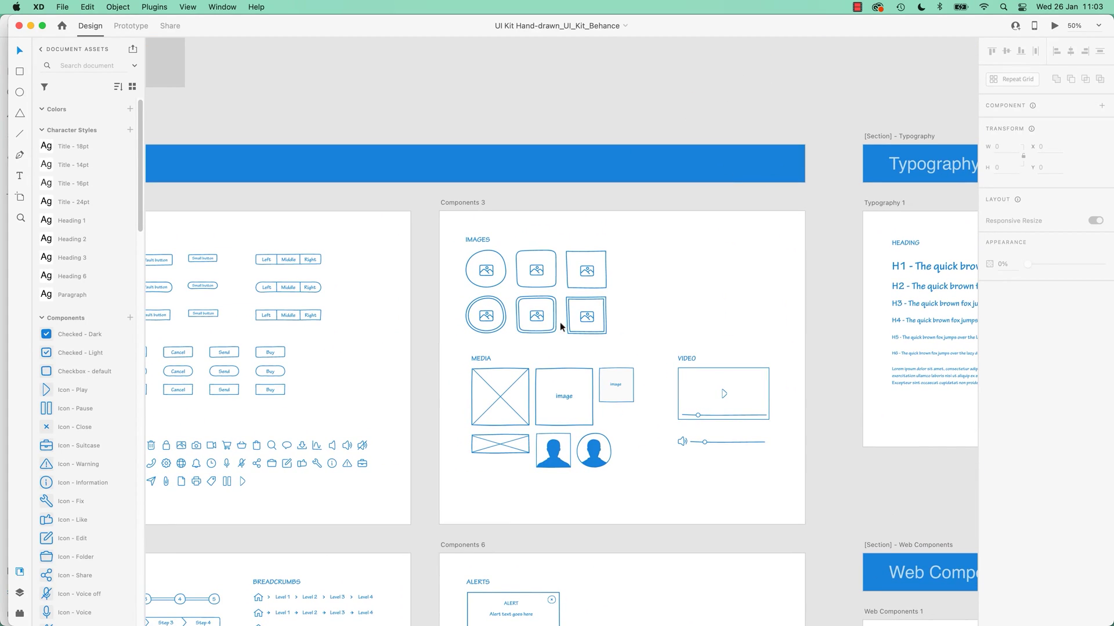
# Zoom closer and select the rounded double-border image placeholder
pyautogui.press('super+equal')
pyautogui.press('super+equal')
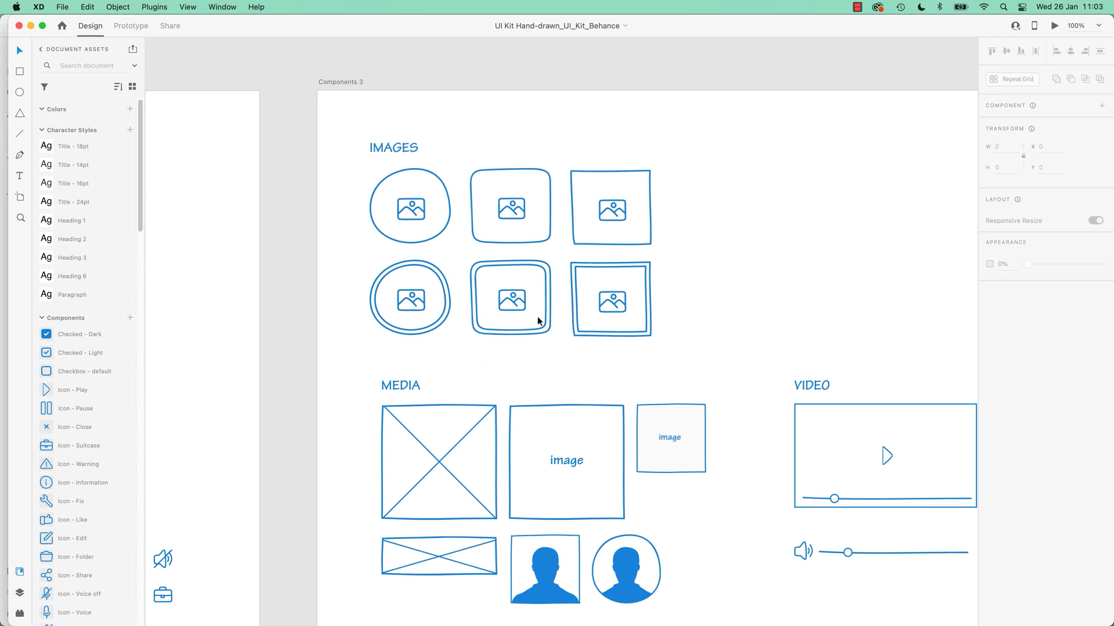
pyautogui.click(536, 316)
pyautogui.moveTo(520, 308)
pyautogui.mouseDown()
pyautogui.moveTo(540, 328)
pyautogui.moveTo(520, 309)
pyautogui.mouseUp()
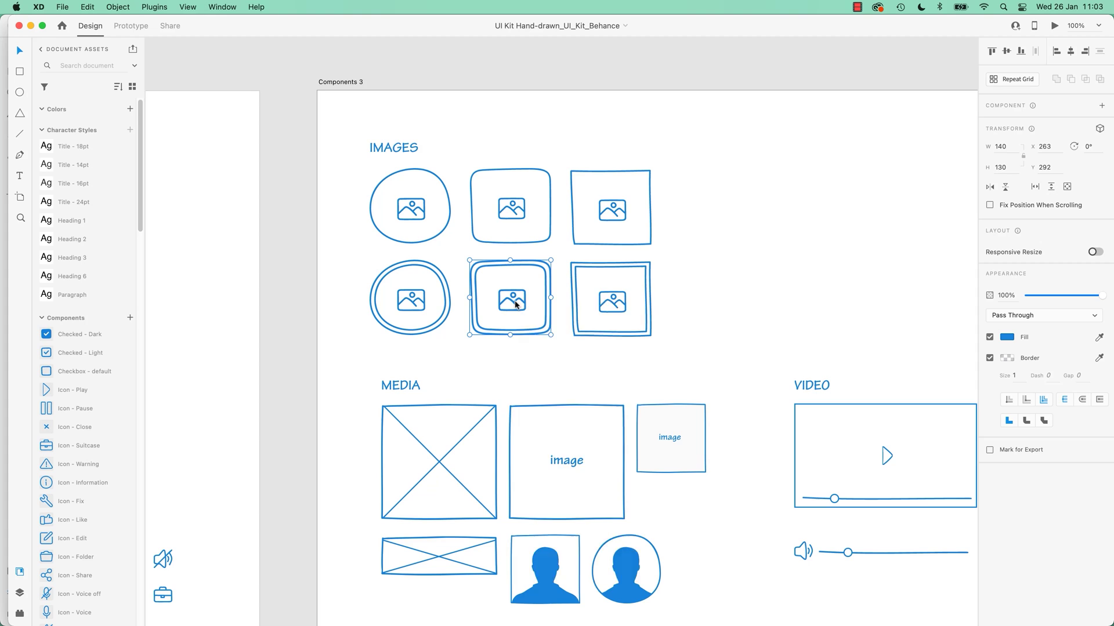
# Ungroup the rounded double-border image placeholder into its separate parts
pyautogui.rightClick(515, 304)
pyautogui.click(531, 425)
pyautogui.click(520, 351)
pyautogui.click(523, 305)
pyautogui.rightClick(525, 304)
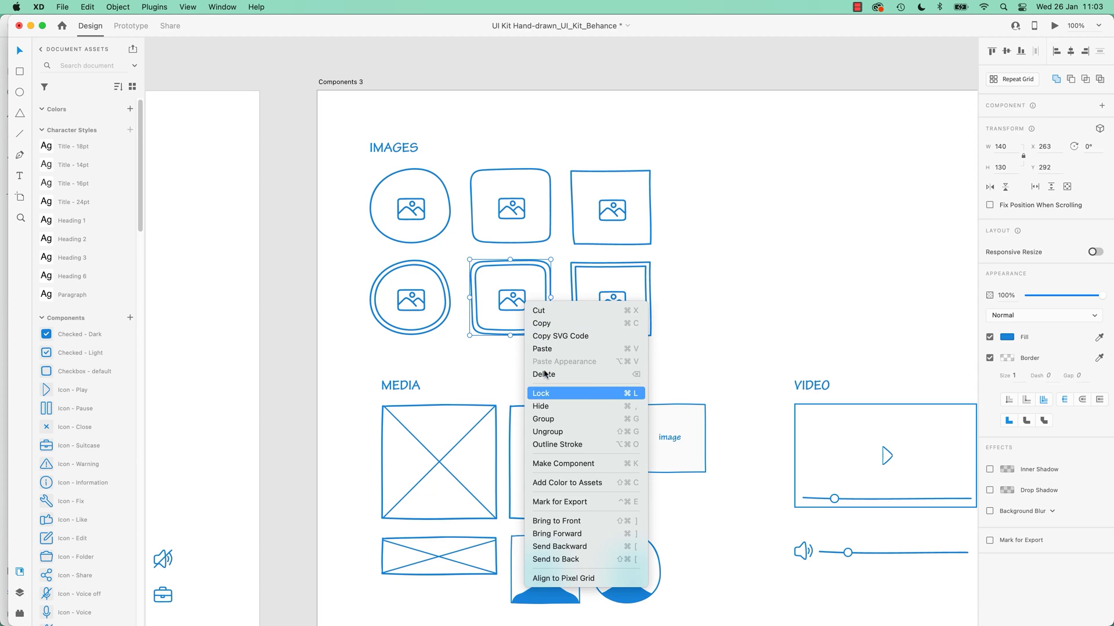
pyautogui.click(548, 432)
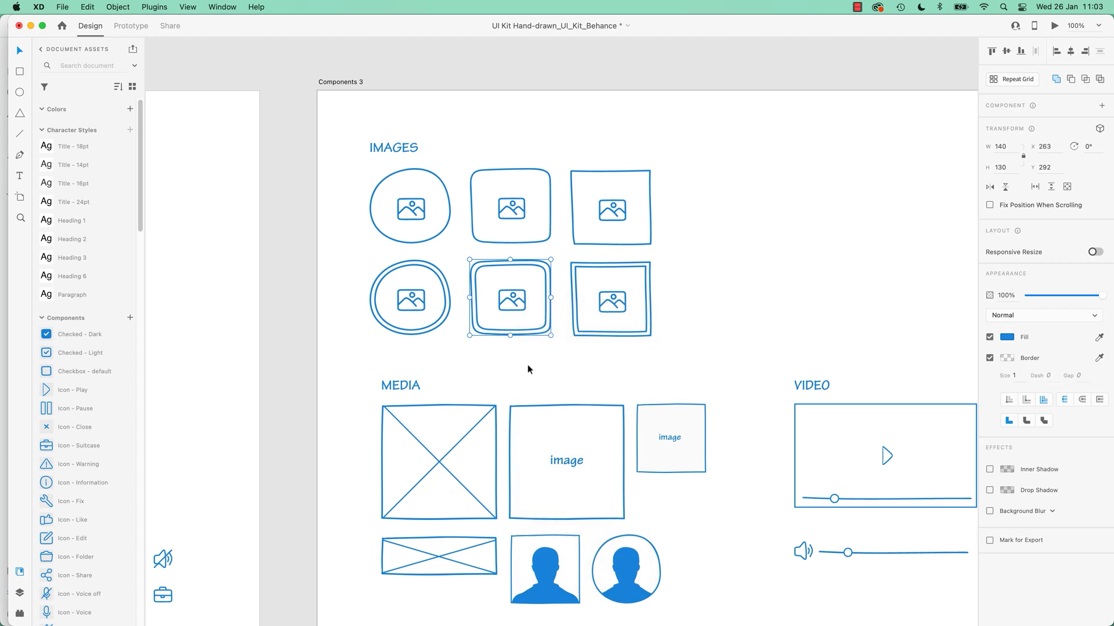
pyautogui.click(516, 307)
pyautogui.press('super+z')
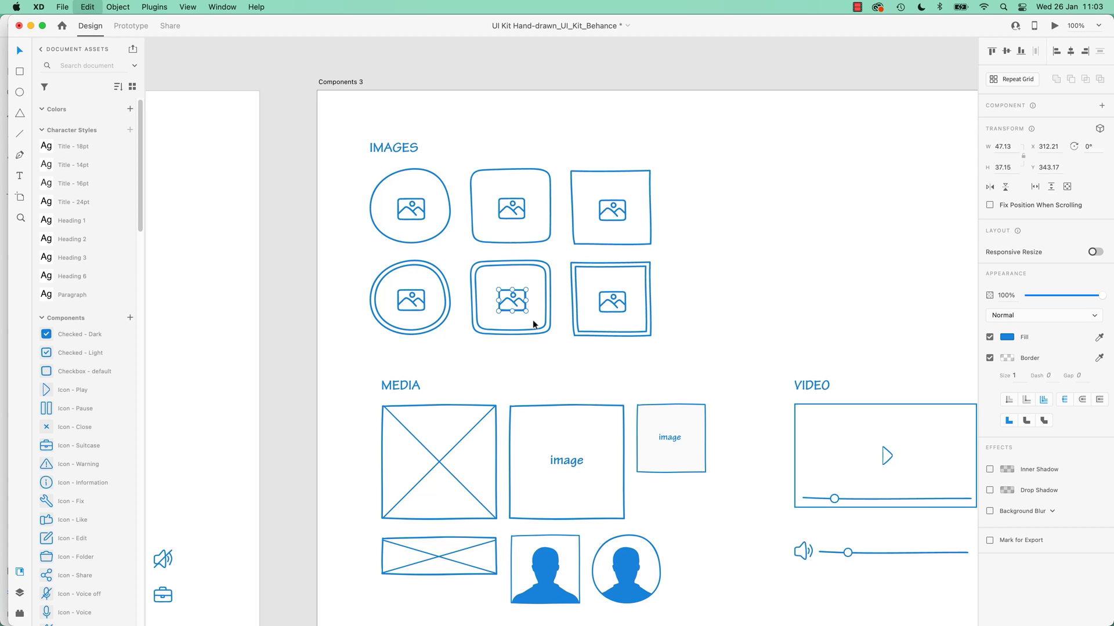
# Pull the image icon out of the rounded card and leave the empty card in its slot
pyautogui.moveTo(528, 281); pyautogui.dragTo(746, 283)
pyautogui.click(838, 297)
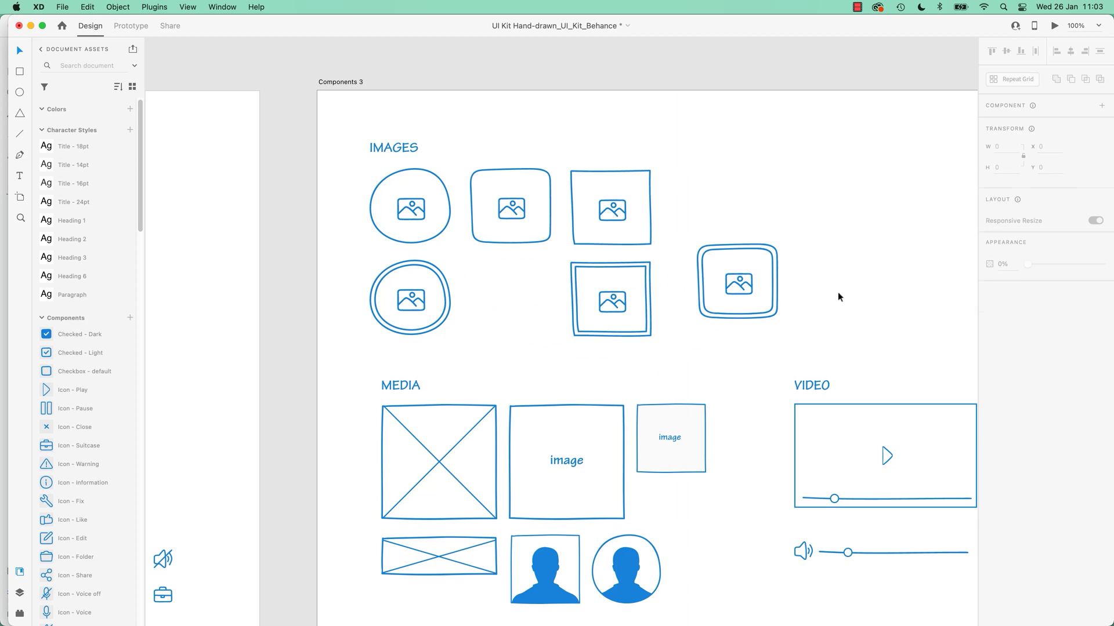
pyautogui.click(740, 281)
pyautogui.keyDown('shift'); pyautogui.click(743, 292); pyautogui.keyUp('shift')
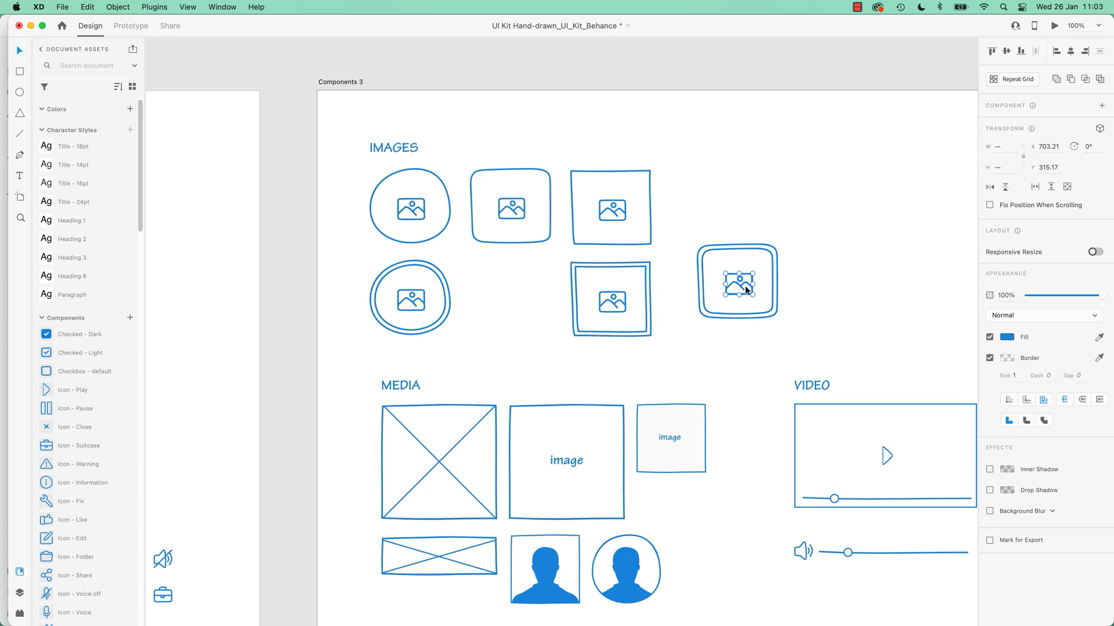
pyautogui.moveTo(746, 285); pyautogui.dragTo(856, 282)
pyautogui.moveTo(799, 219); pyautogui.dragTo(526, 335)
pyautogui.click(714, 312)
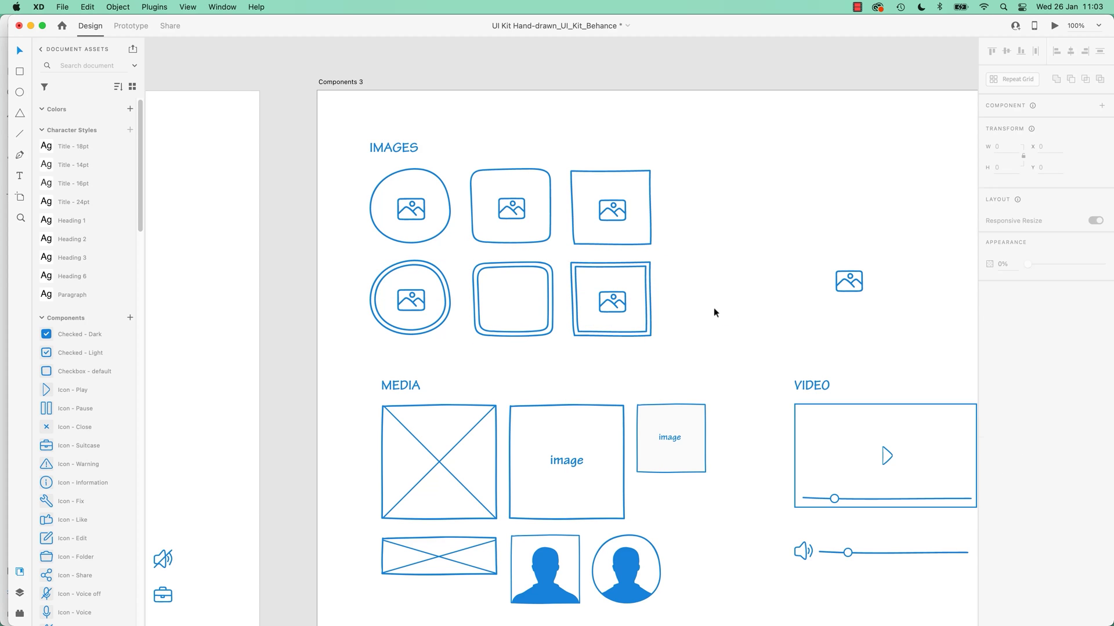
# Select all parts of the loose image icon and group them together
pyautogui.moveTo(840, 265); pyautogui.dragTo(889, 325)
pyautogui.click(745, 290)
pyautogui.moveTo(807, 262); pyautogui.dragTo(896, 314)
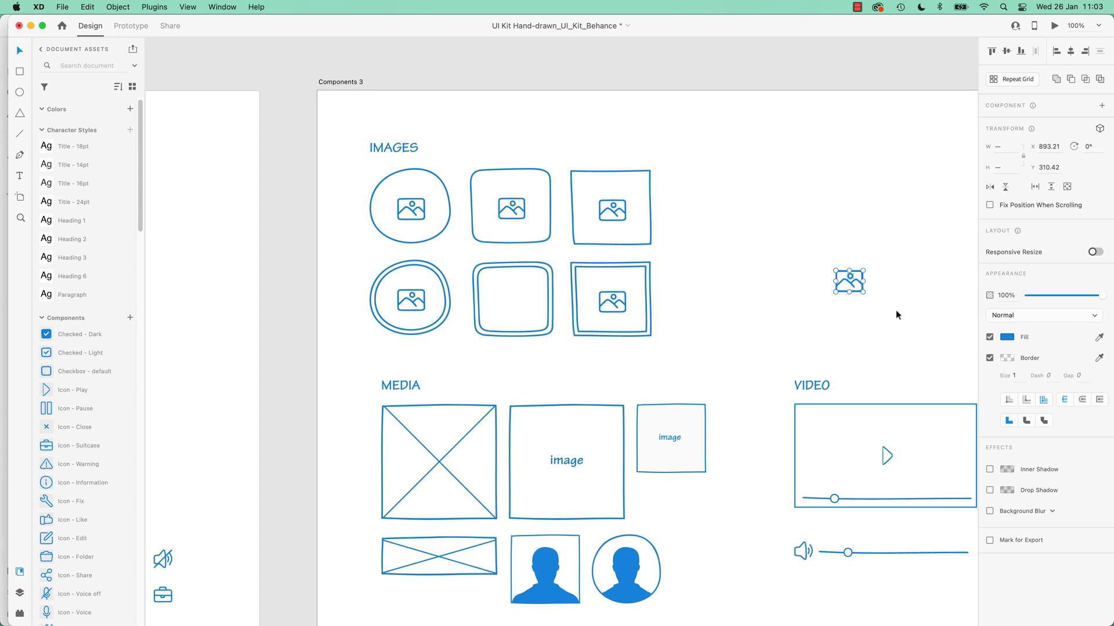
pyautogui.rightClick(853, 277)
pyautogui.click(890, 399)
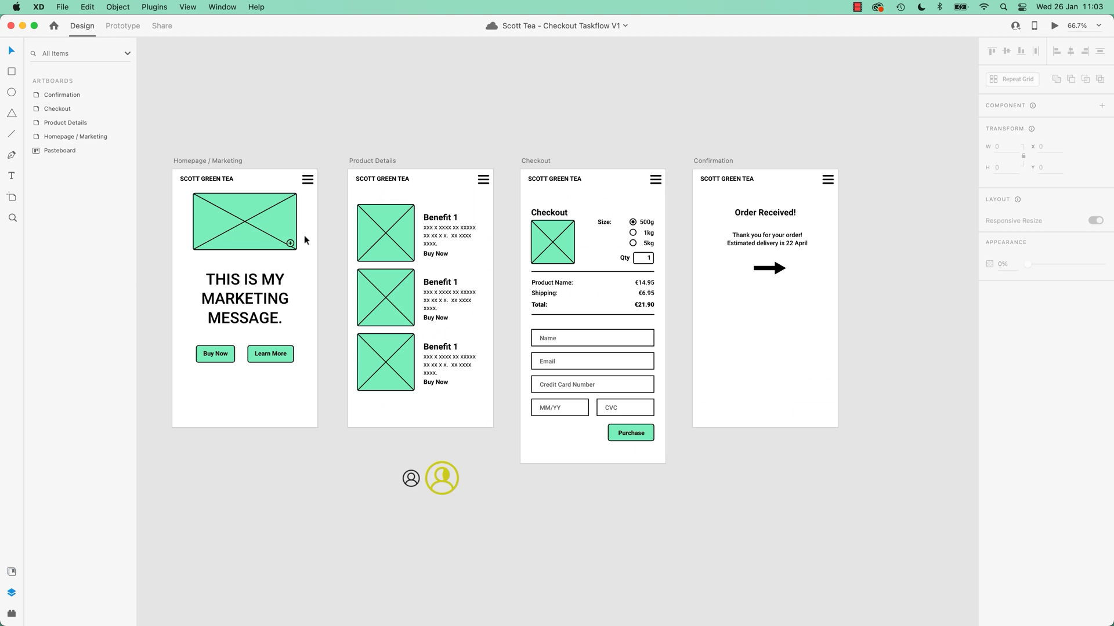
# Paste the image icon onto the homepage image placeholder and set its fill to black
pyautogui.press('super+v')
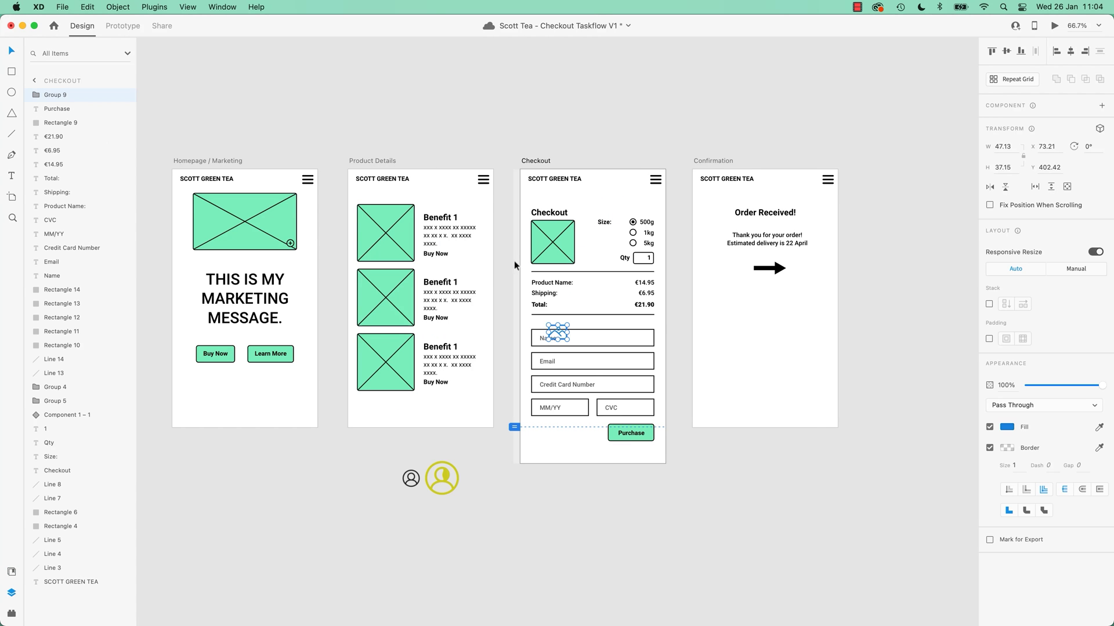
pyautogui.moveTo(567, 388); pyautogui.dragTo(247, 224)
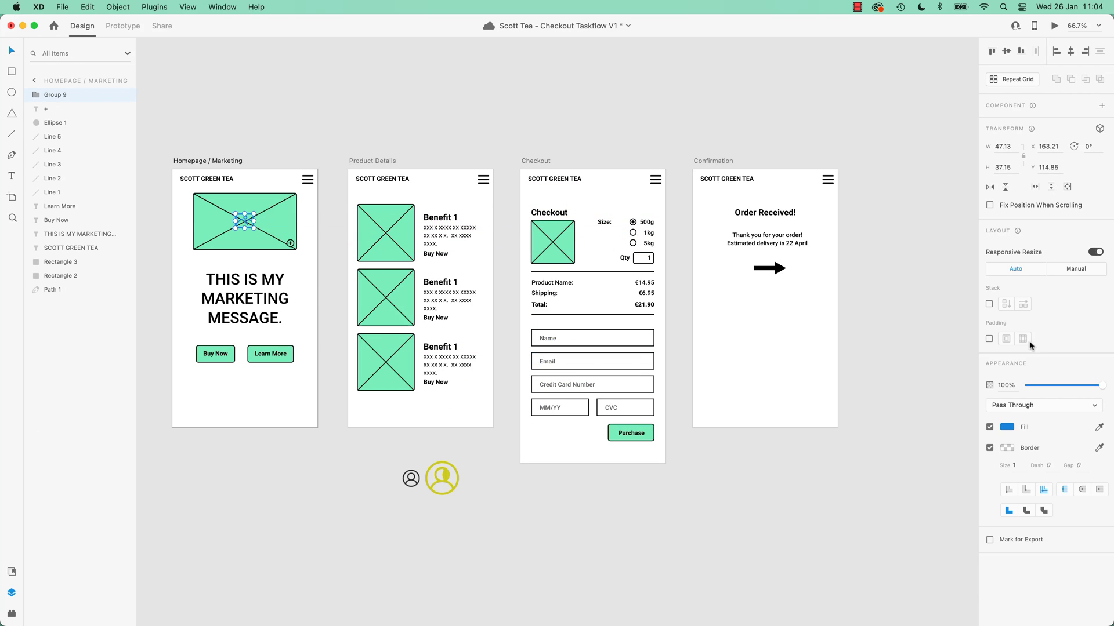
pyautogui.click(1004, 428)
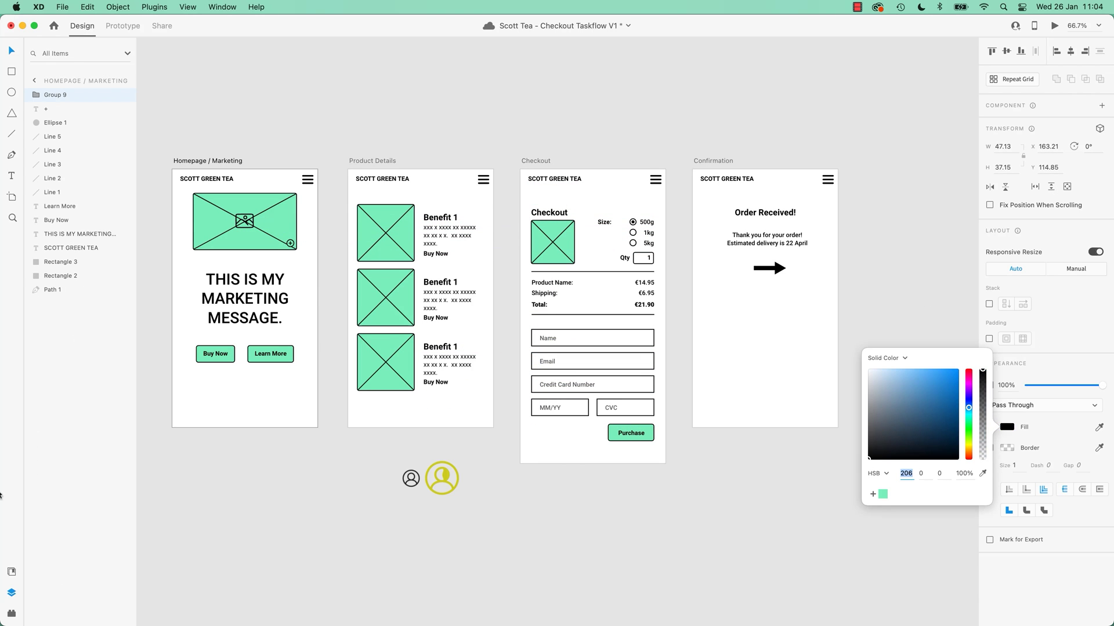
pyautogui.click(281, 492)
# Delete both diagonal lines of the cross, then zoom the homepage to 100%
pyautogui.click(281, 202)
pyautogui.press('Delete')
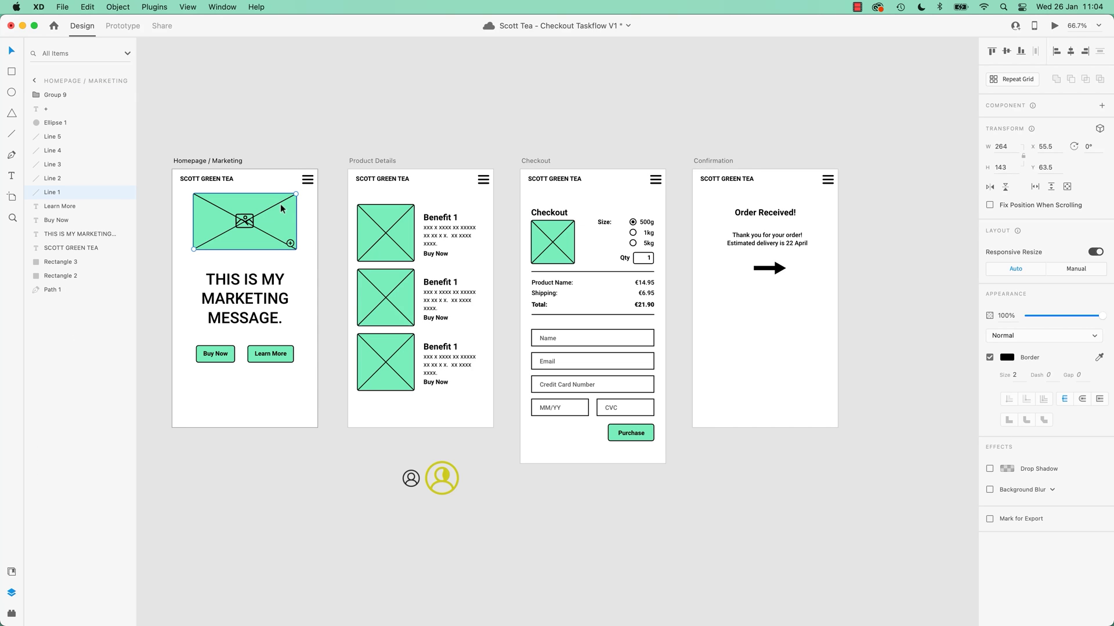
pyautogui.click(266, 232)
pyautogui.press('Delete')
pyautogui.press('super+equal')
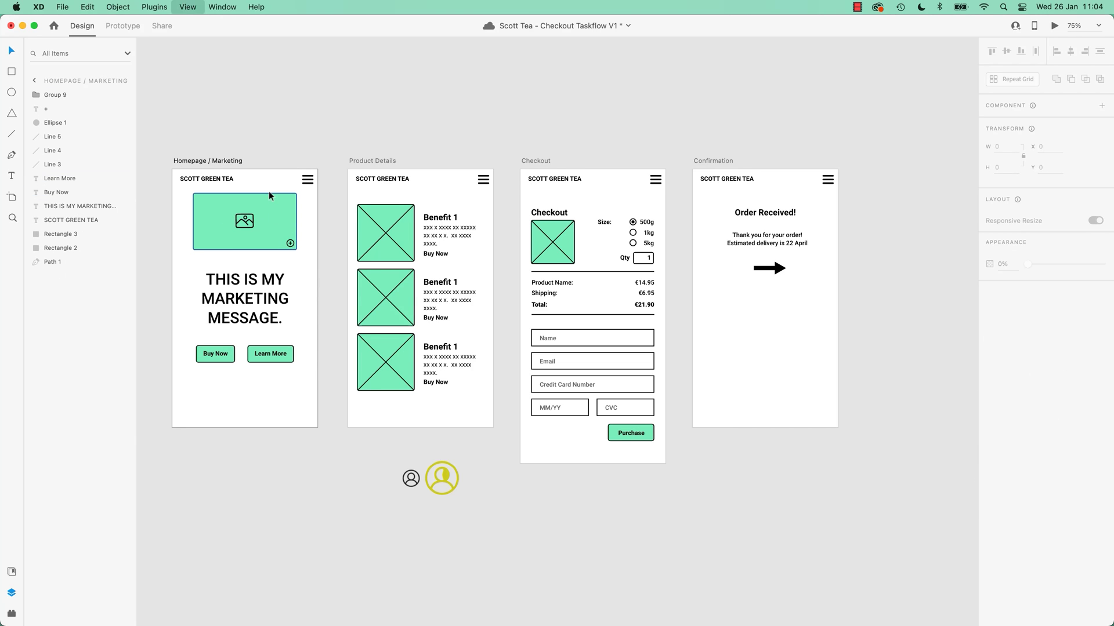
pyautogui.press('super+equal')
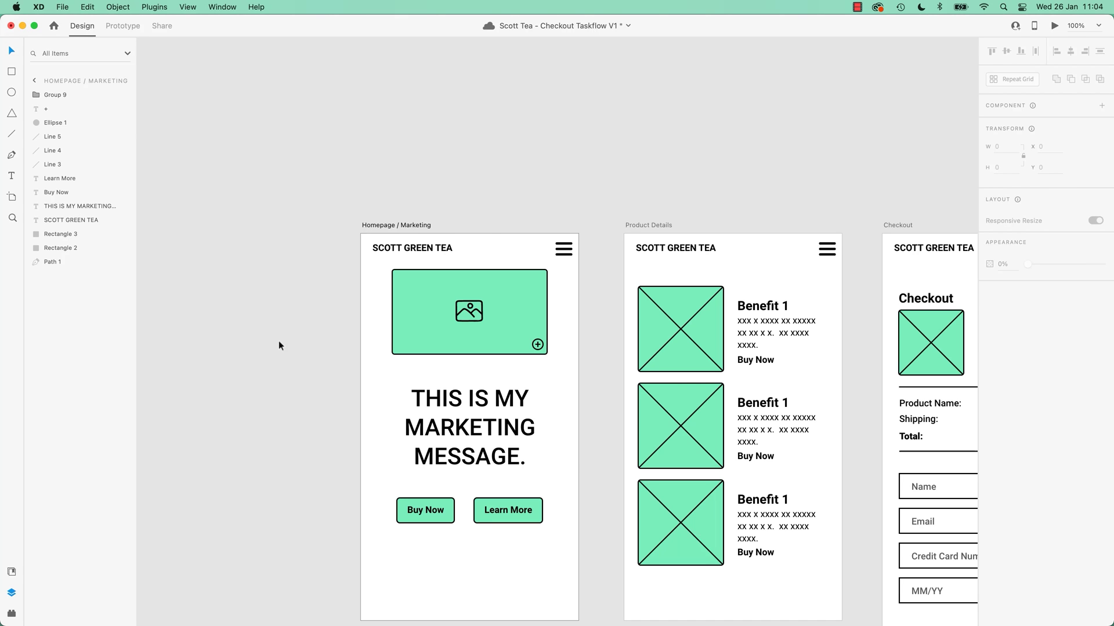
# Switch to the hand-drawn UI kit file and pan back to its IMAGES section
pyautogui.press('super+grave')
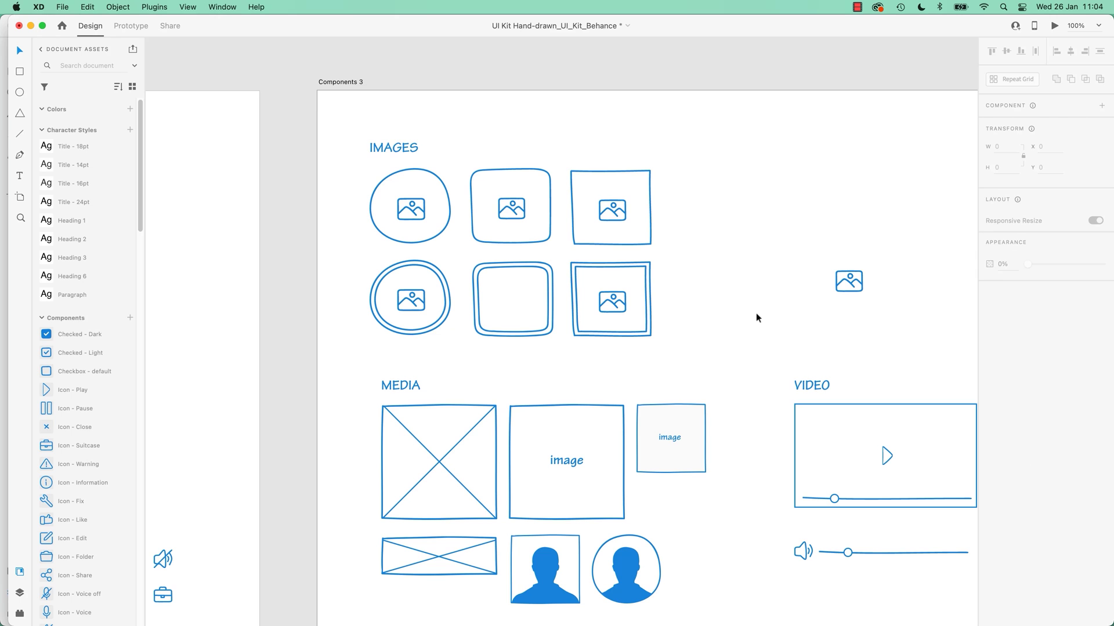
pyautogui.scroll(-10, 614, 278)
pyautogui.hscroll(3, 615, 278)
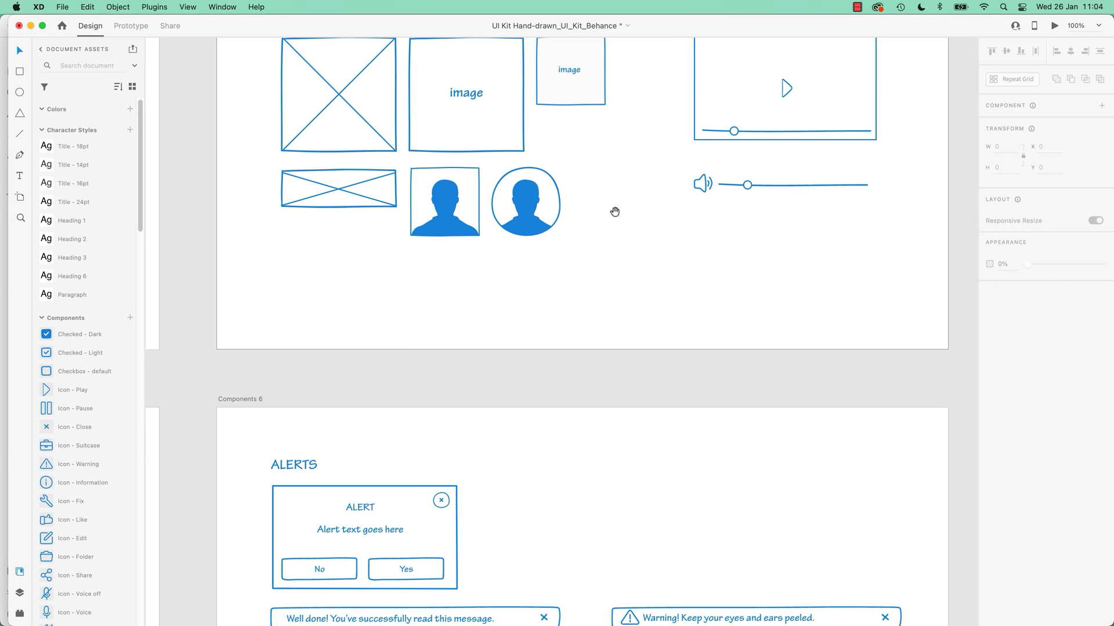
pyautogui.moveTo(594, 206); pyautogui.dragTo(587, 521)
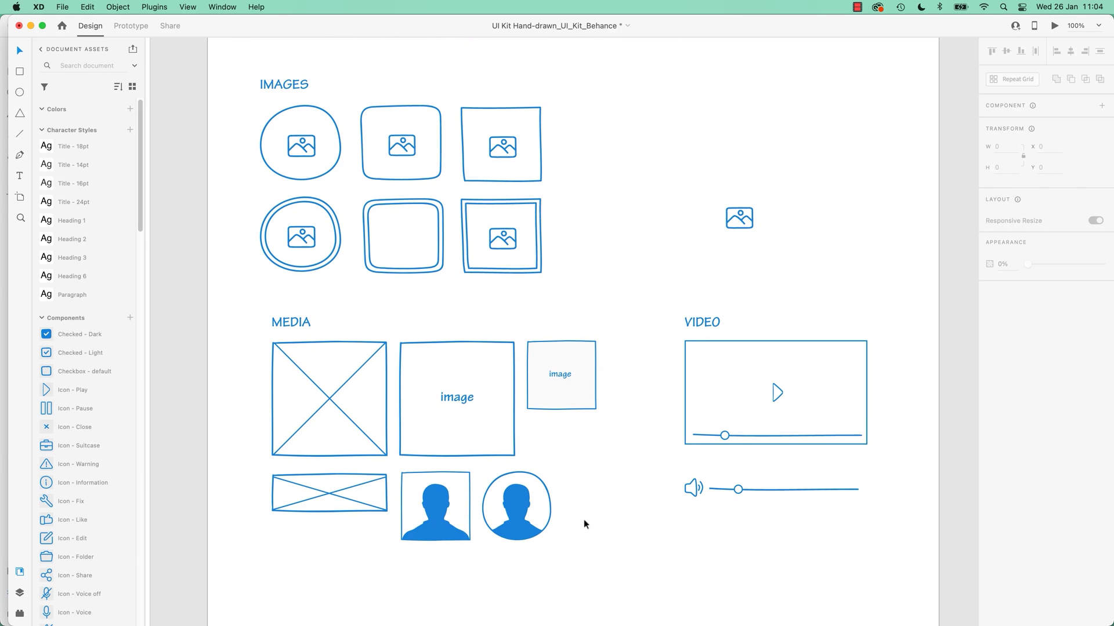